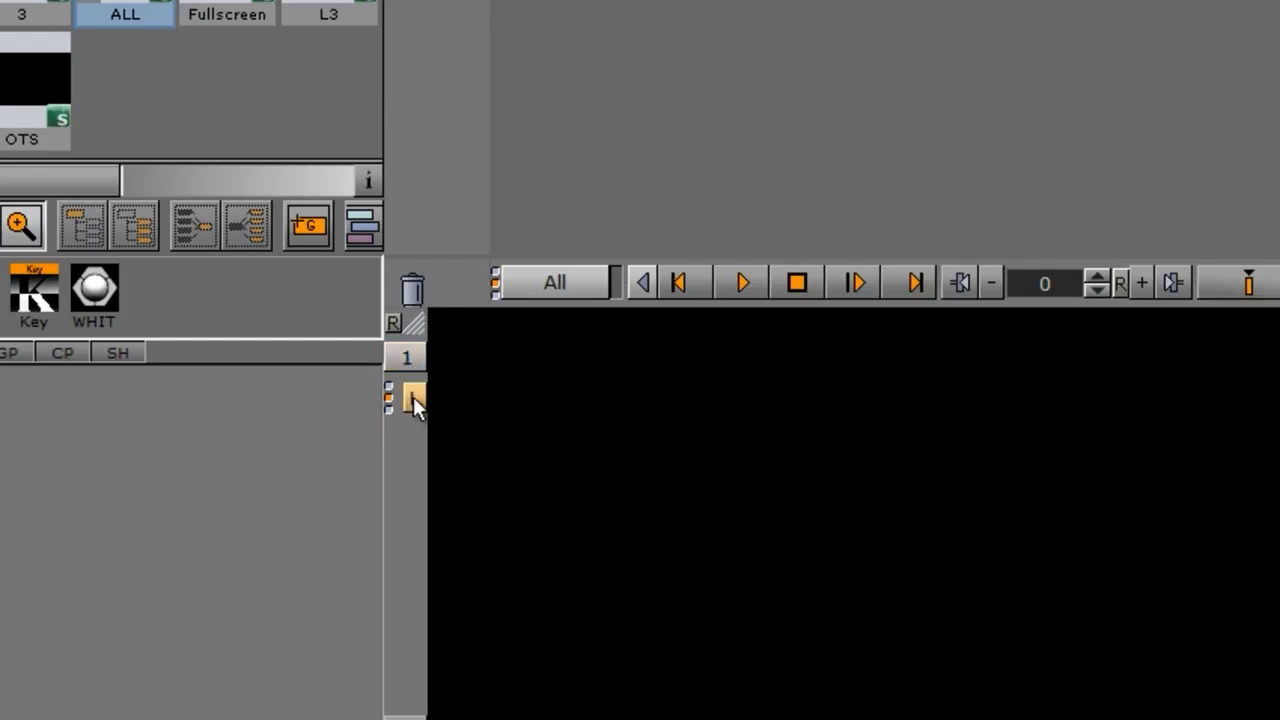
- Show the layer manager, load the OTS scene into the middle layer and inspect its container tree
{"action": "left_click", "coordinate": [412, 397]}
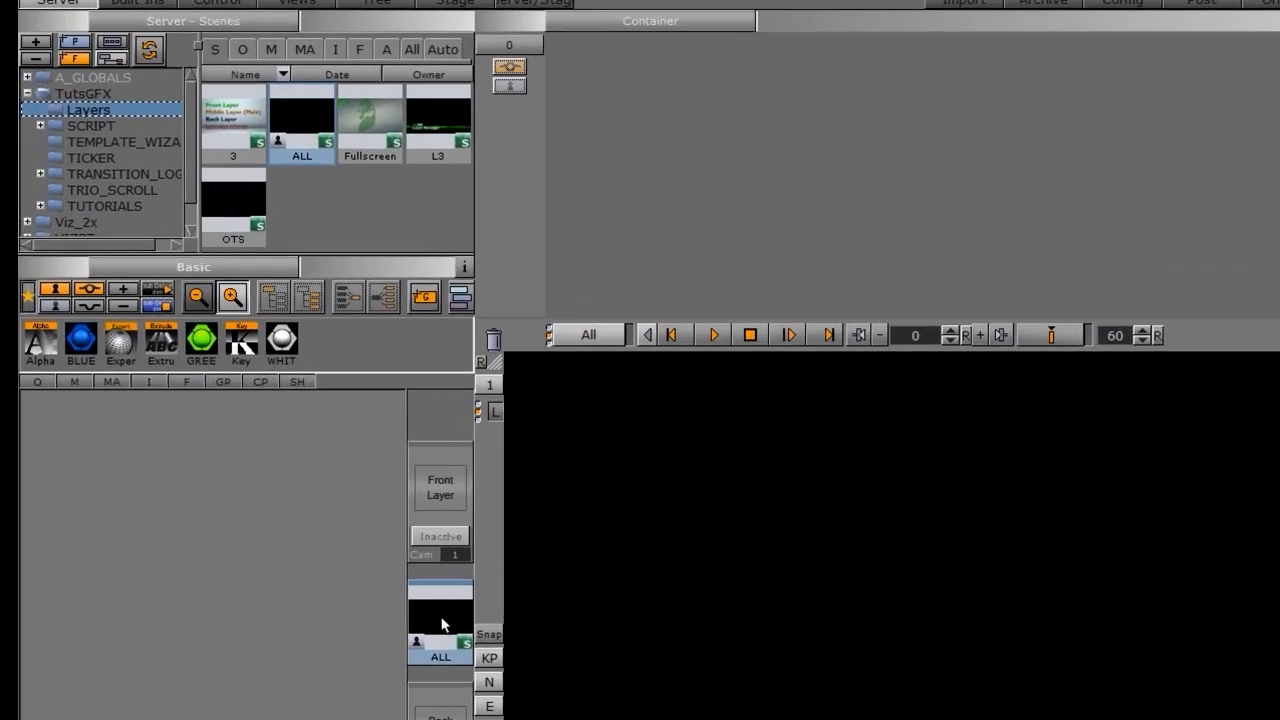
{"action": "left_click_drag", "start_coordinate": [234, 209], "coordinate": [440, 628]}
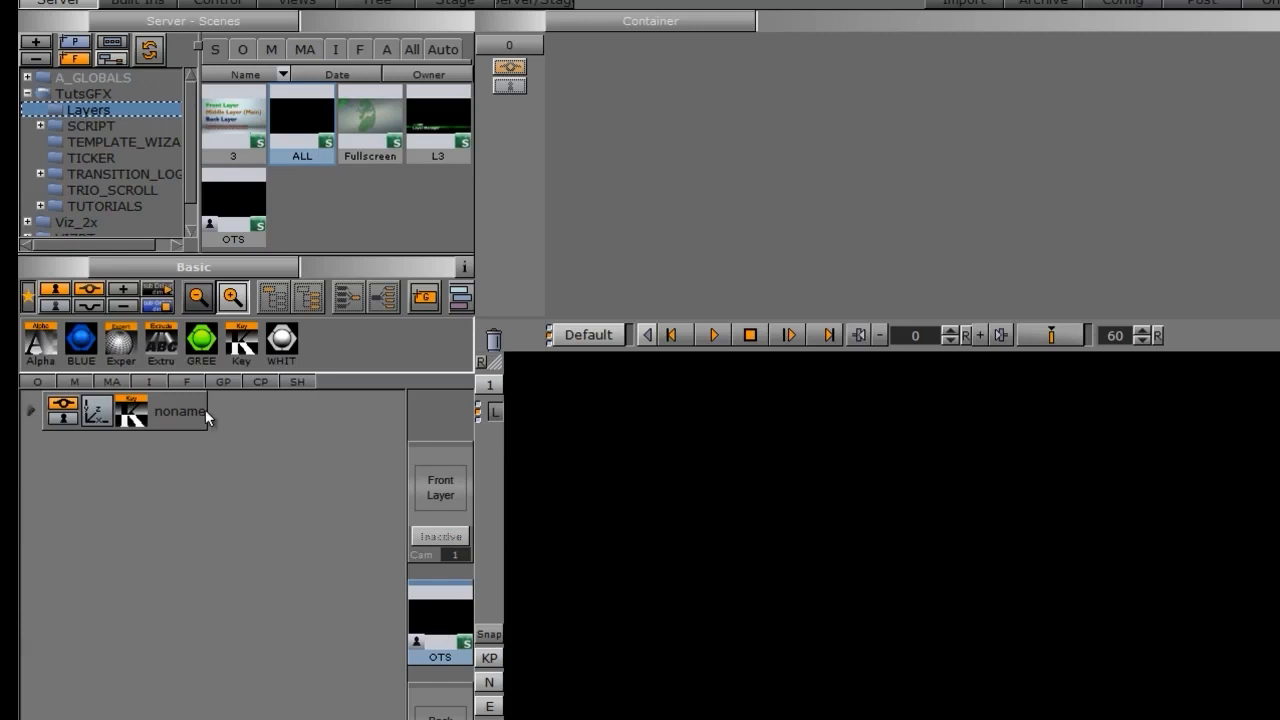
{"action": "left_click", "coordinate": [31, 413]}
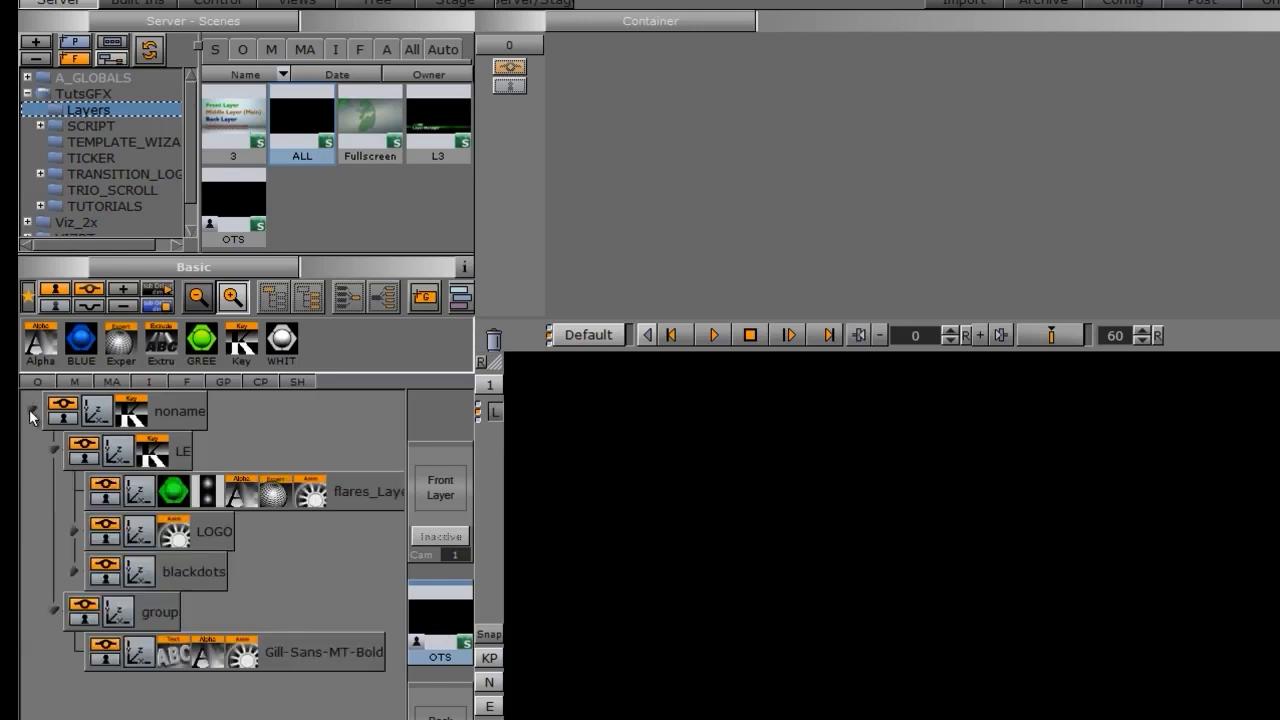
{"action": "left_click", "coordinate": [31, 413]}
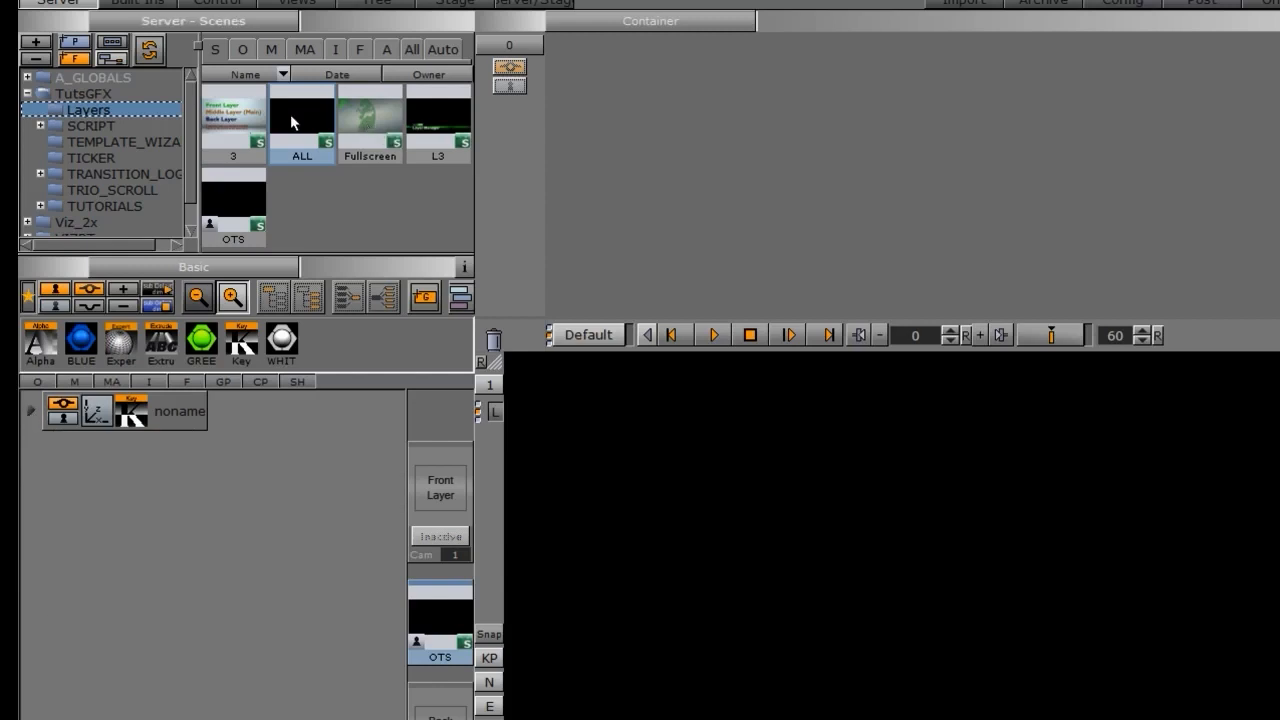
- Run the OTS scene's animation to preview its graphic in the renderer
{"action": "left_click", "coordinate": [384, 125]}
{"action": "left_click", "coordinate": [786, 335]}
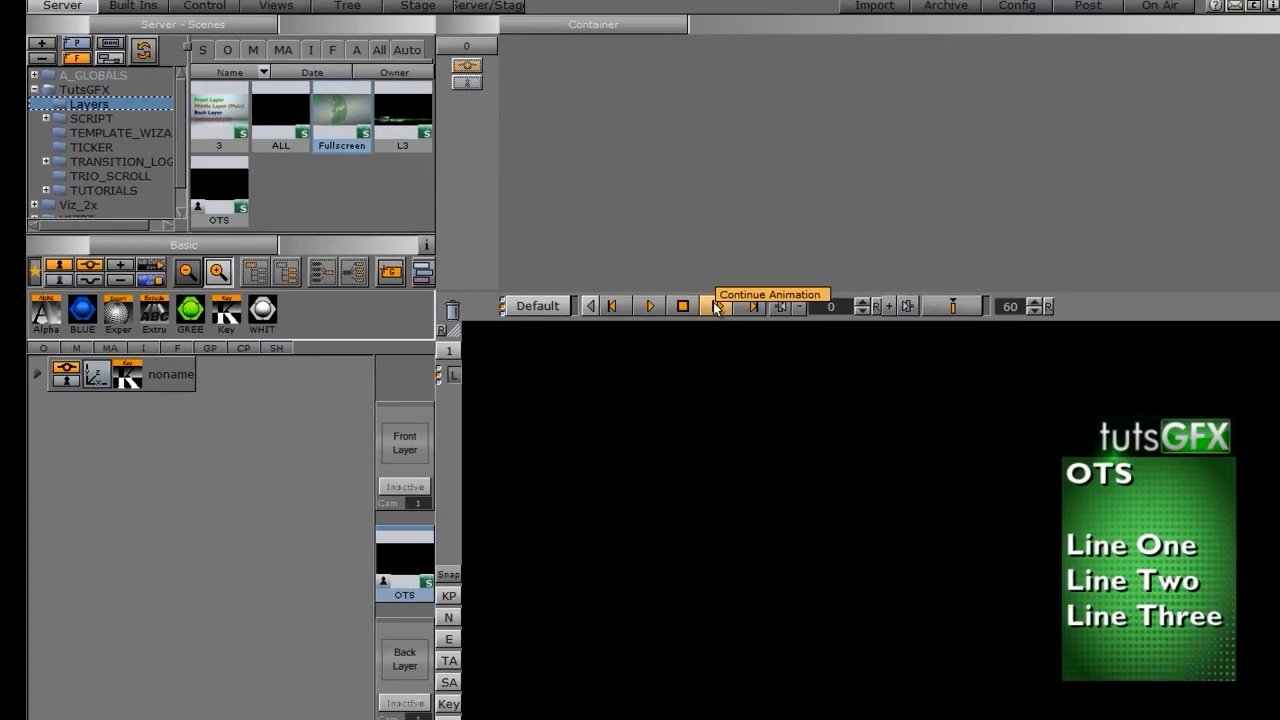
{"action": "left_click", "coordinate": [650, 306]}
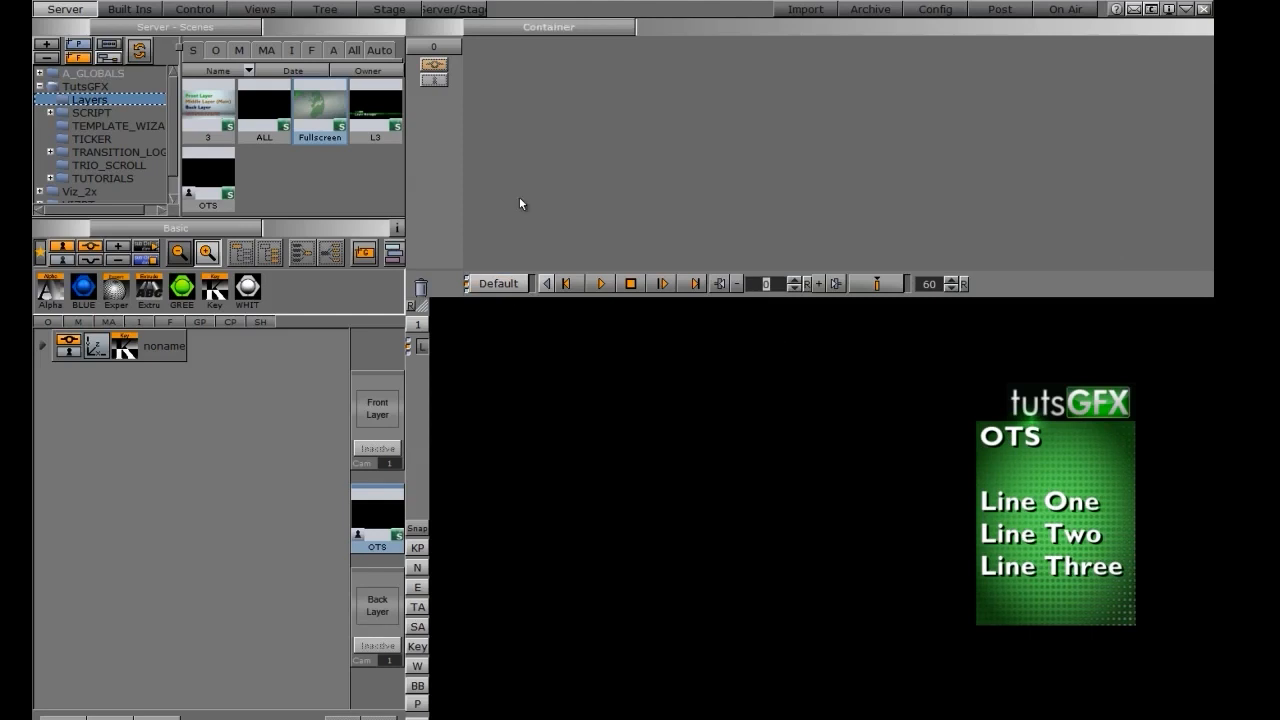
- Load the Fullscreen scene into the back layer and replay the OTS animation over it
{"action": "left_click_drag", "start_coordinate": [436, 131], "coordinate": [369, 612]}
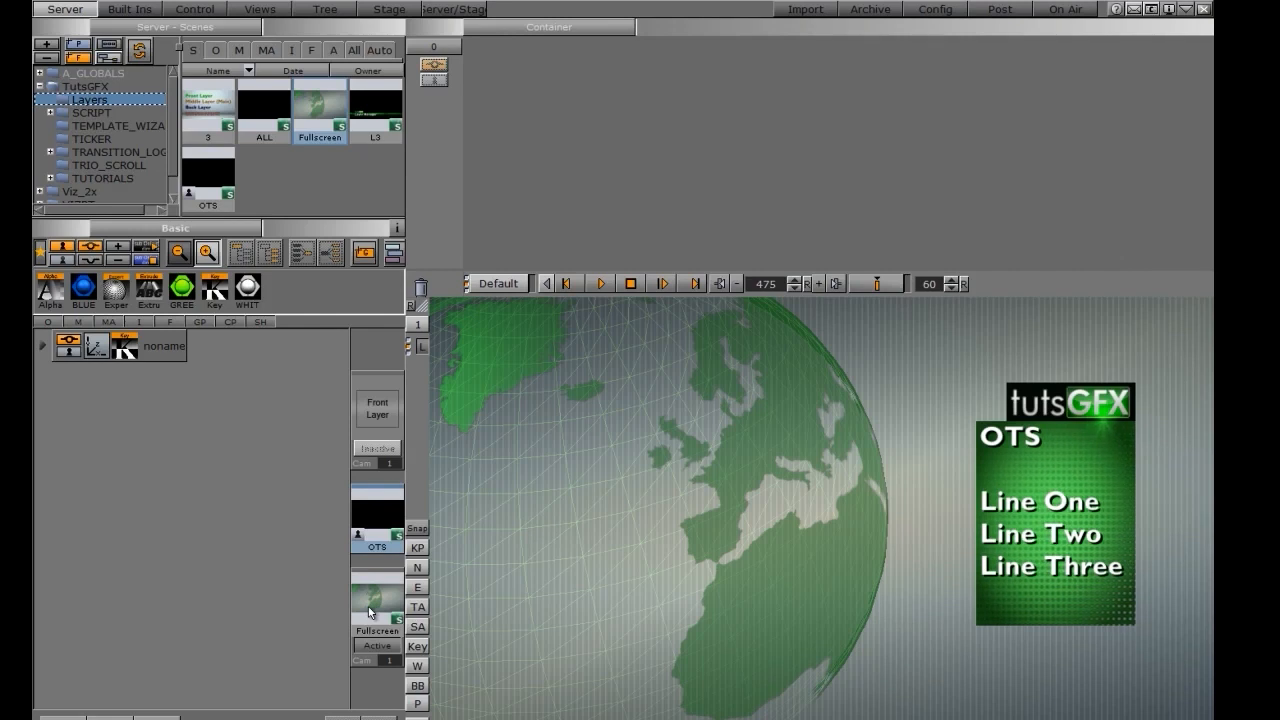
{"action": "left_click", "coordinate": [157, 348]}
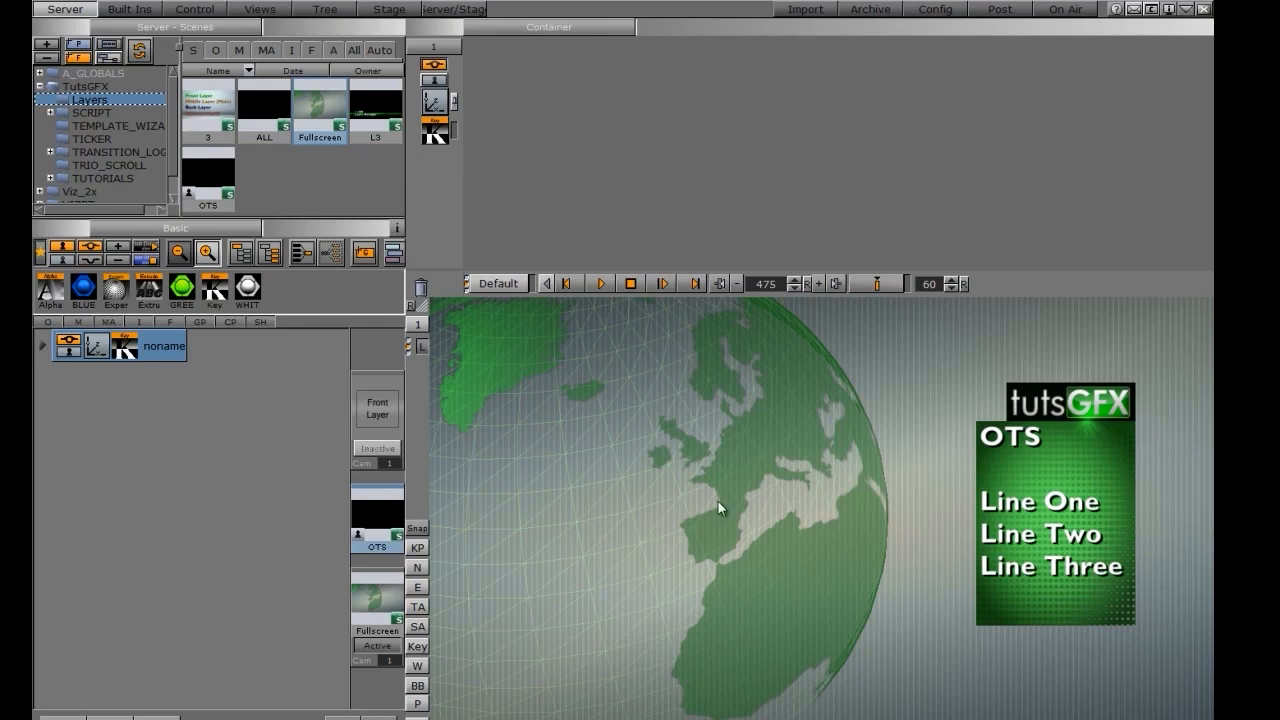
{"action": "left_click", "coordinate": [633, 284]}
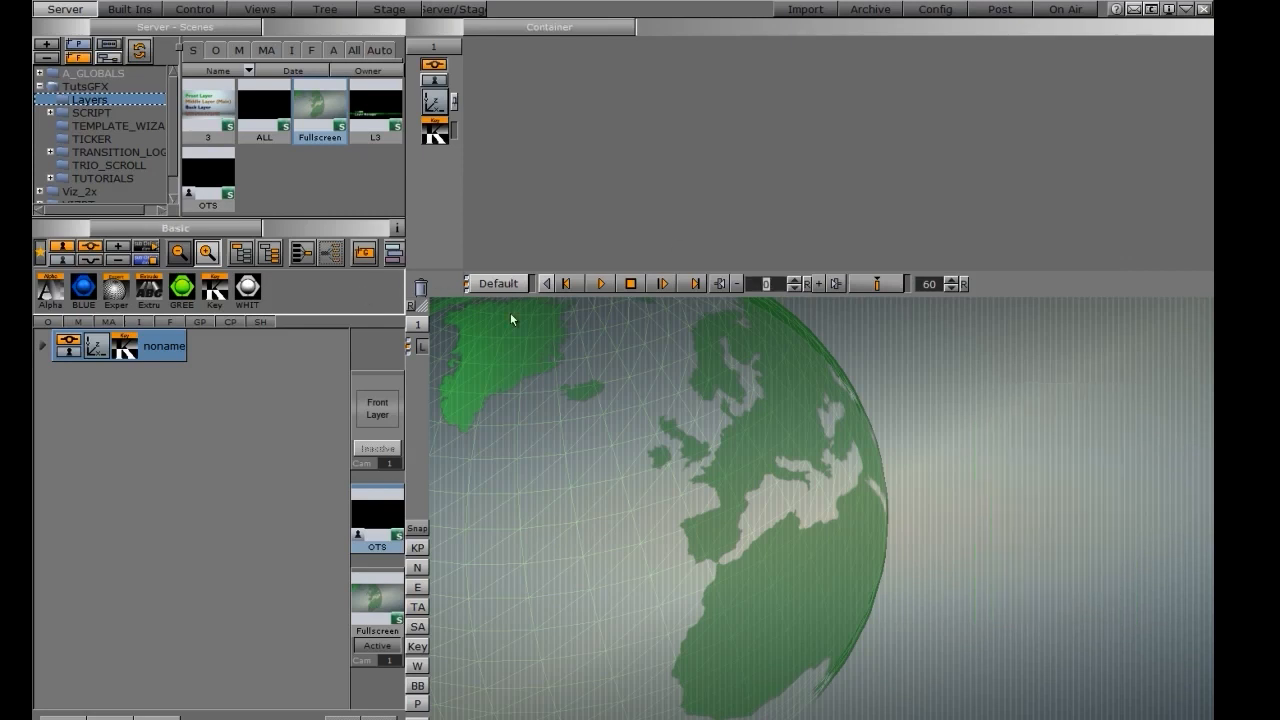
{"action": "left_click", "coordinate": [601, 284]}
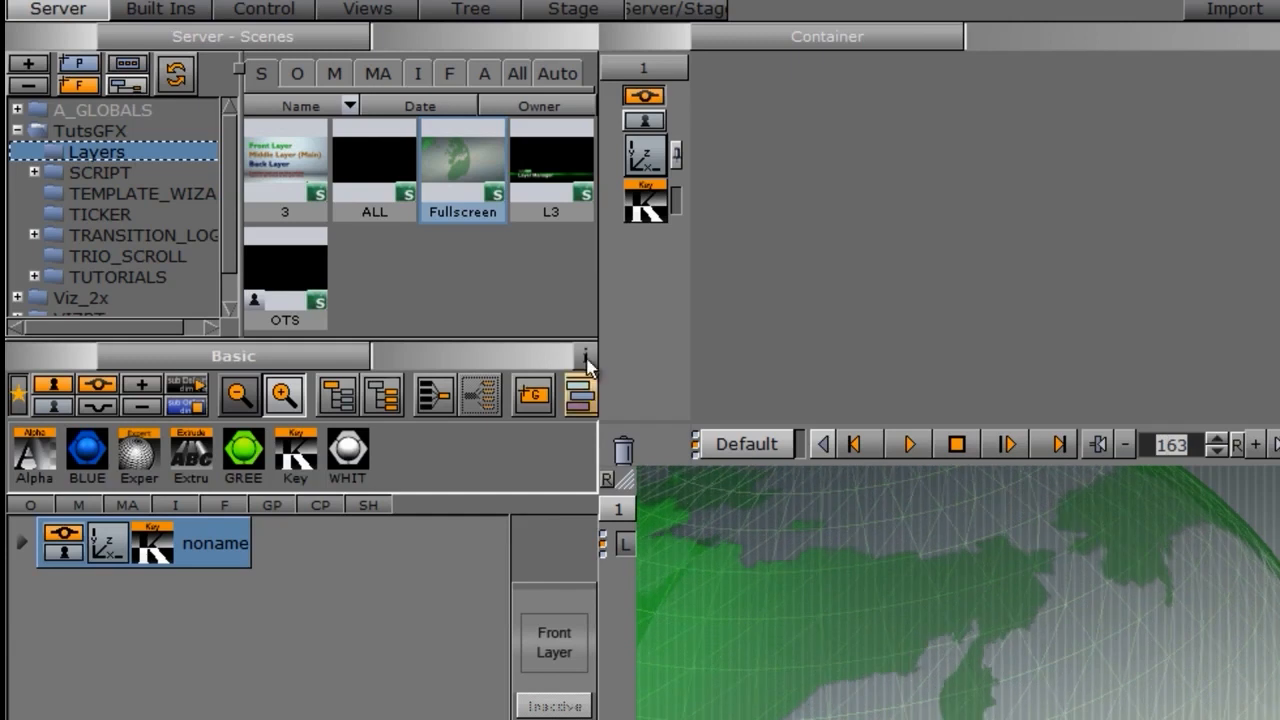
- Load the L3 scene into the front layer and preview the animation with all three layers
{"action": "left_click_drag", "start_coordinate": [551, 165], "coordinate": [553, 652]}
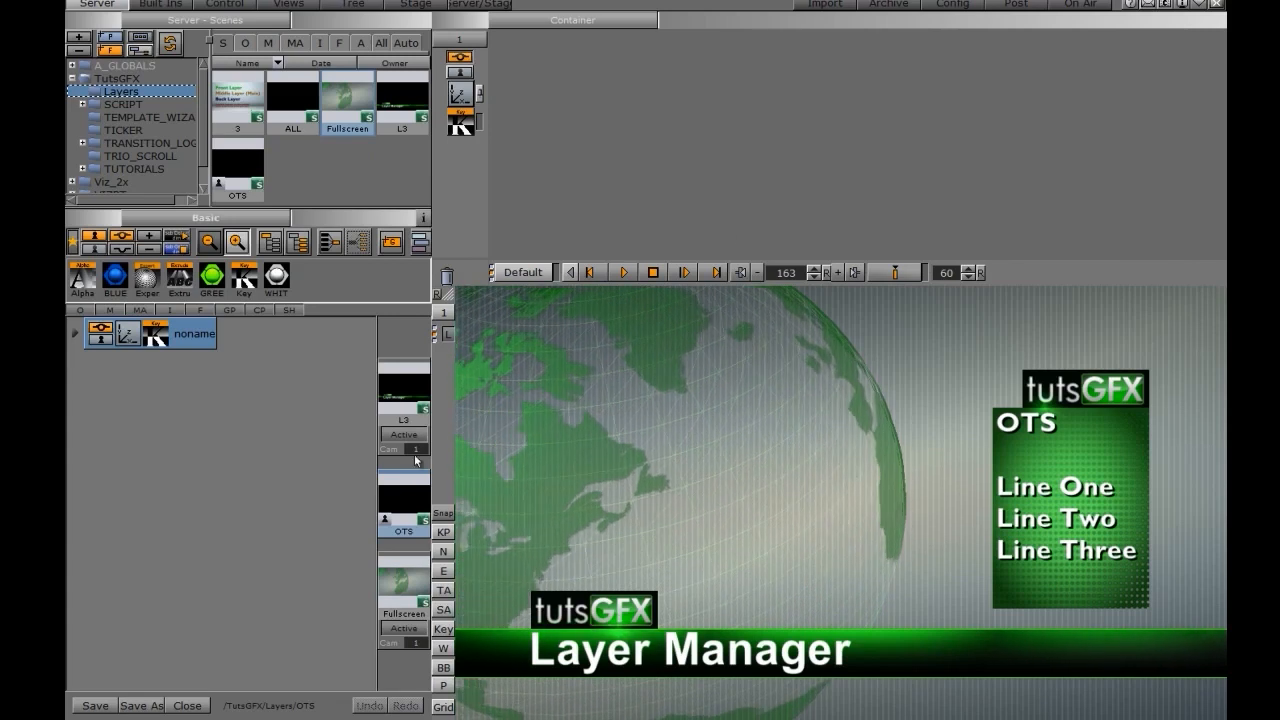
{"action": "left_click", "coordinate": [625, 273]}
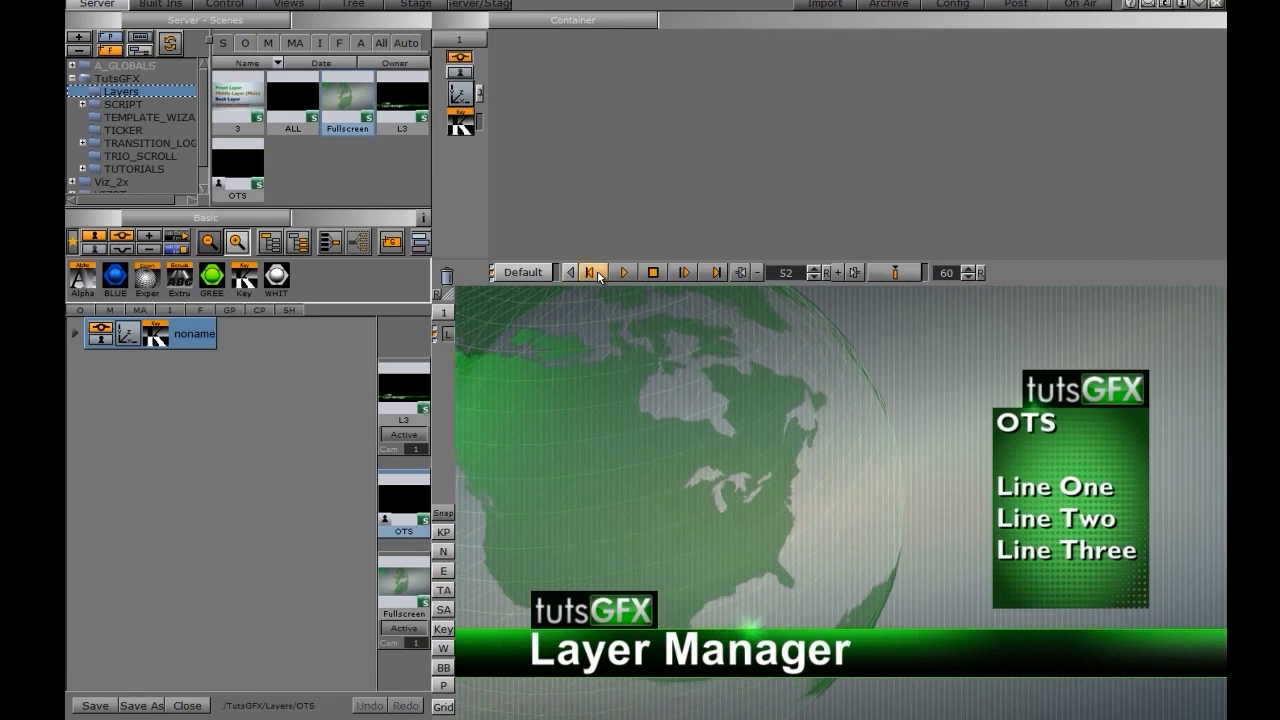
{"action": "left_click", "coordinate": [625, 274]}
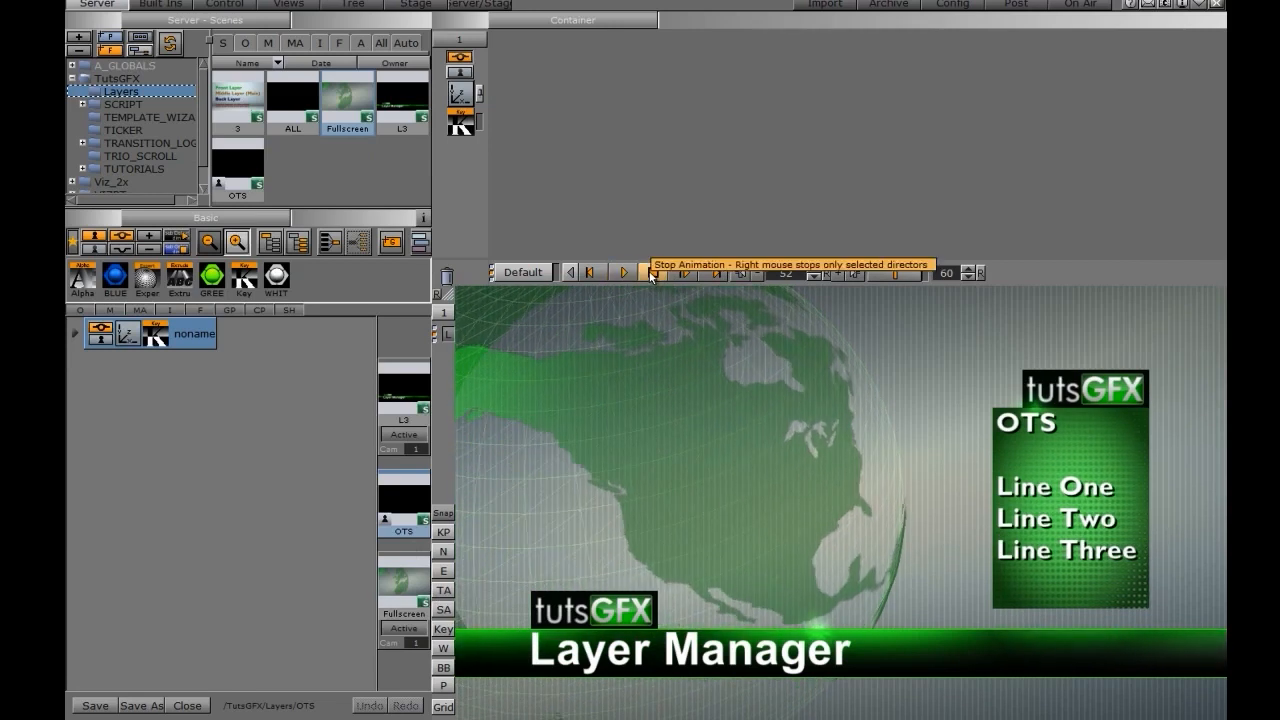
{"action": "left_click", "coordinate": [650, 274]}
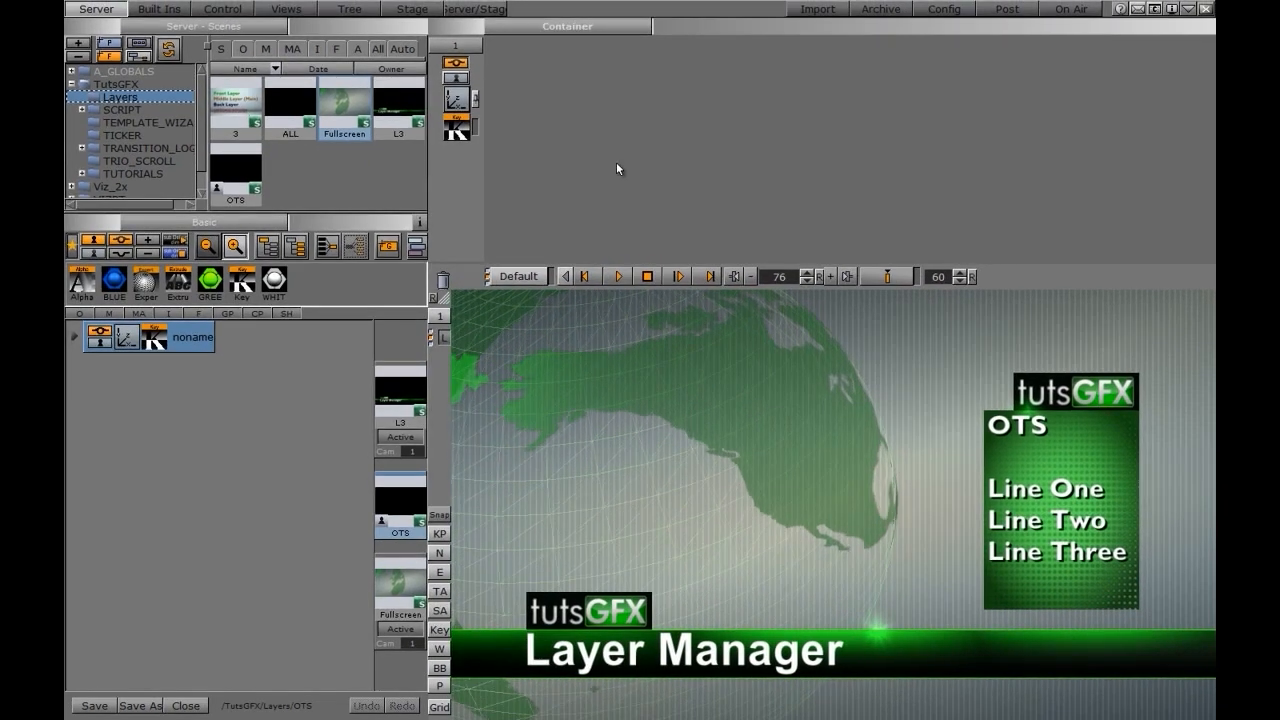
- In the Stage, delete the existing action channels 1 and L3 together with their keyframes
{"action": "left_click", "coordinate": [408, 10]}
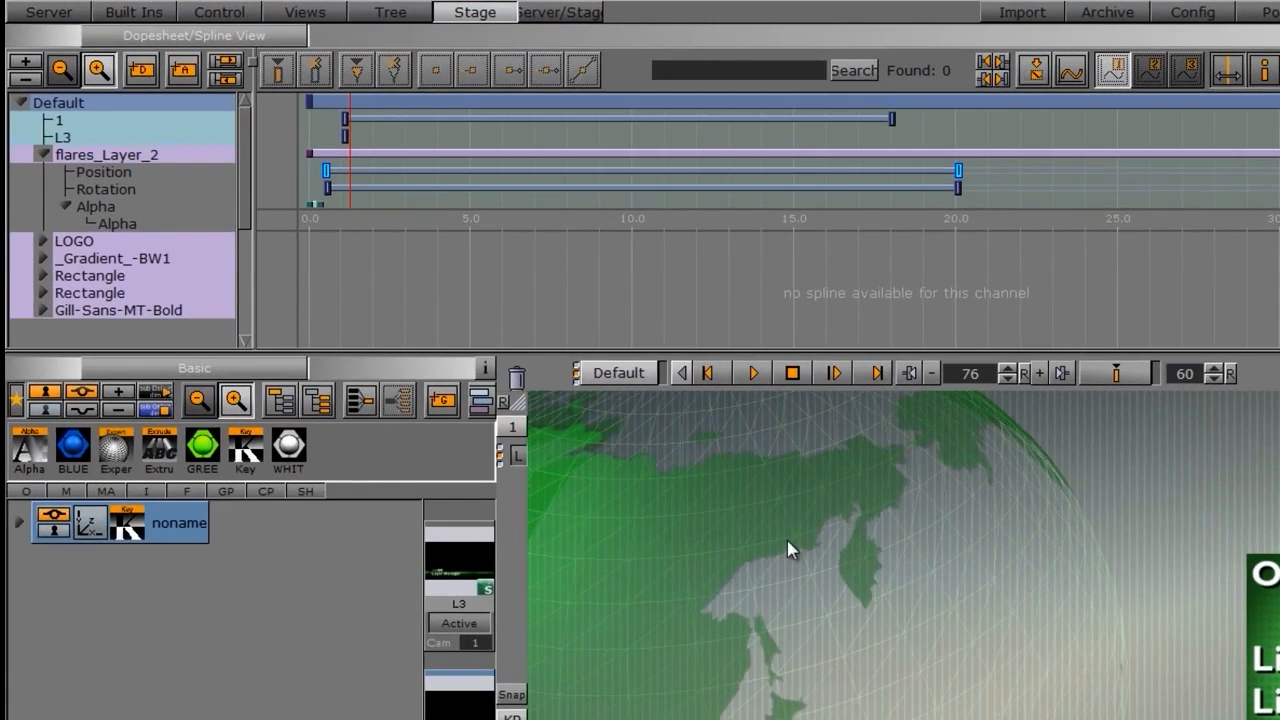
{"action": "left_click", "coordinate": [345, 119]}
{"action": "left_click_drag", "start_coordinate": [345, 119], "coordinate": [345, 136]}
{"action": "left_click", "coordinate": [311, 72]}
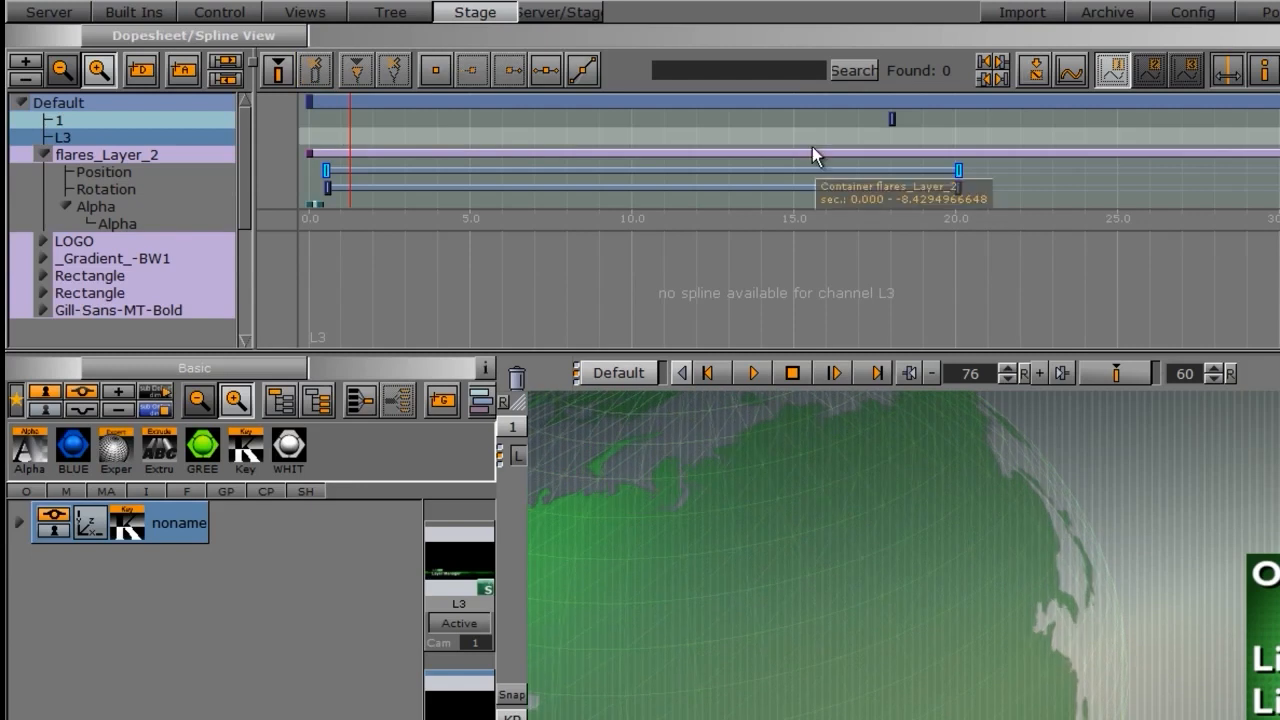
{"action": "left_click", "coordinate": [889, 120]}
{"action": "left_click", "coordinate": [322, 74]}
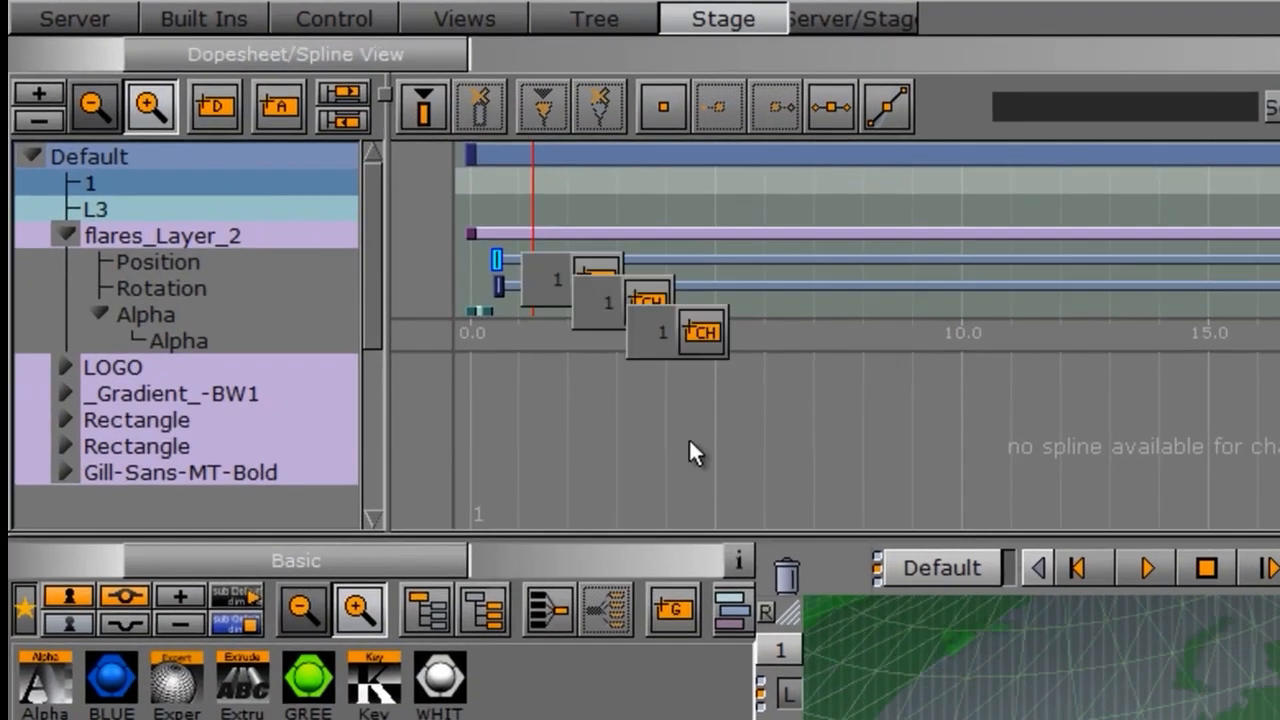
{"action": "left_click_drag", "start_coordinate": [689, 440], "coordinate": [786, 576]}
{"action": "left_click_drag", "start_coordinate": [124, 176], "coordinate": [784, 576]}
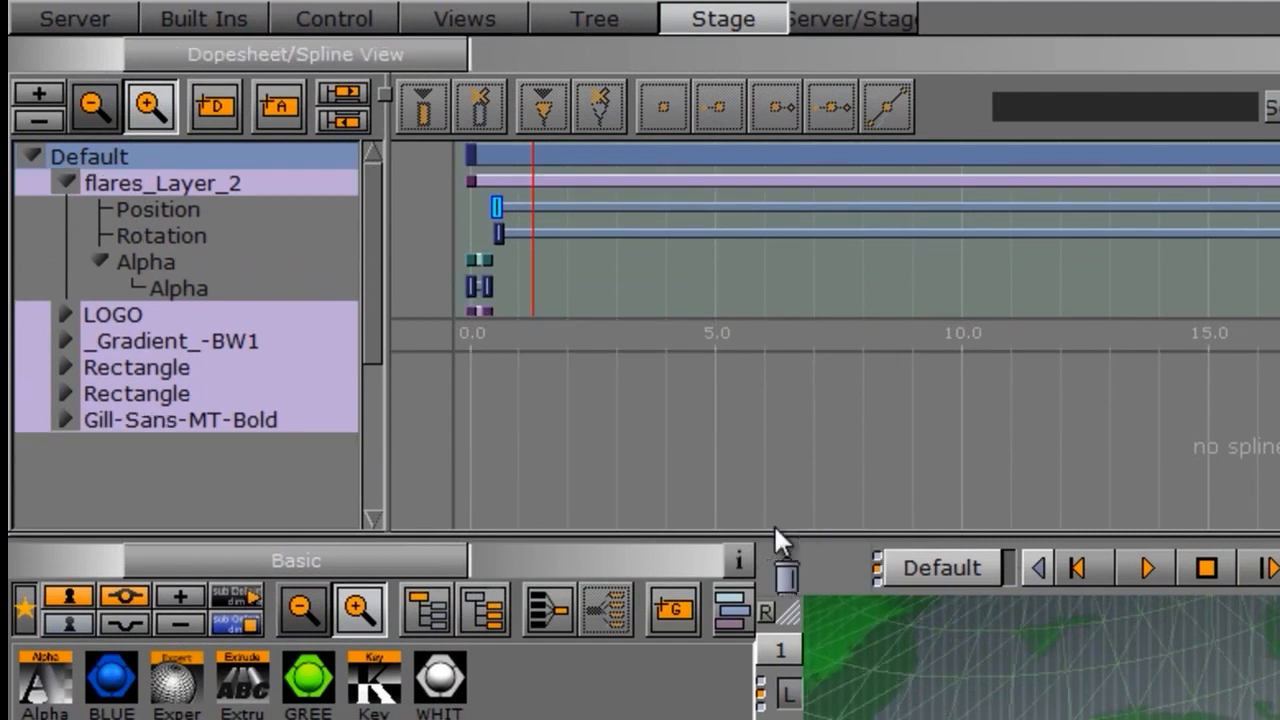
- Add an action channel named FS to the Default director
{"action": "left_click", "coordinate": [155, 157]}
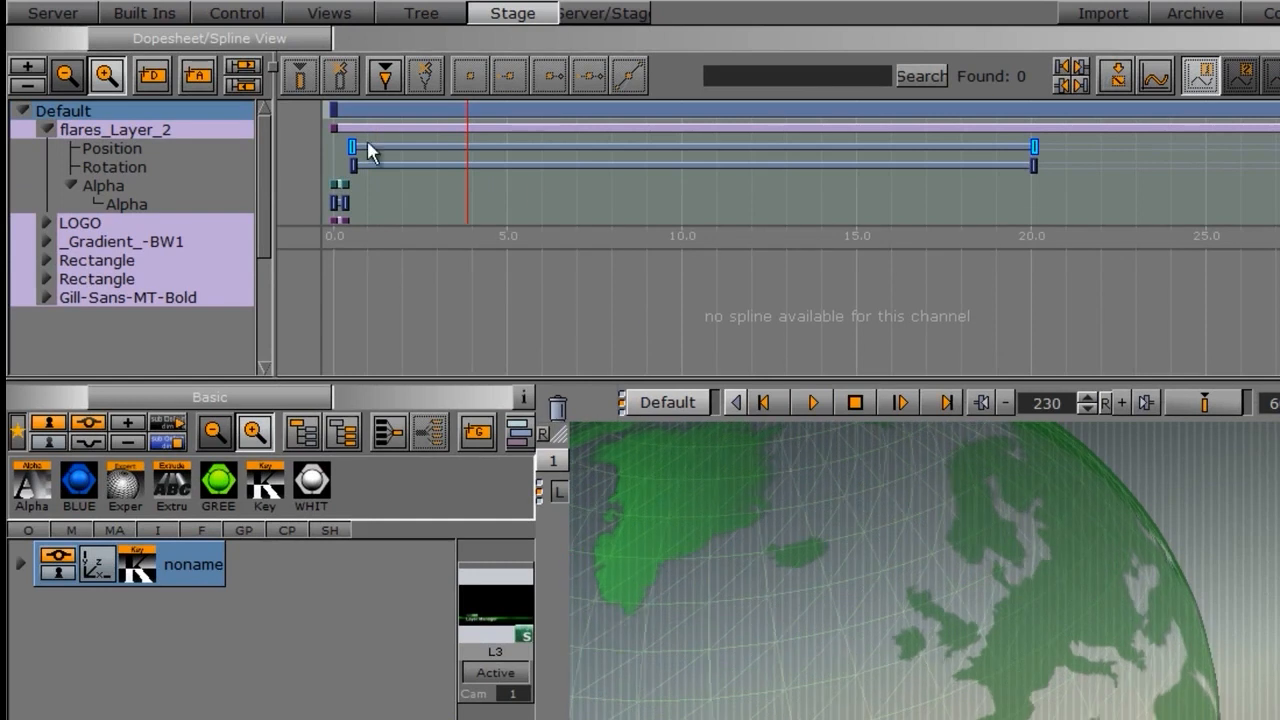
{"action": "left_click_drag", "start_coordinate": [471, 160], "coordinate": [353, 203]}
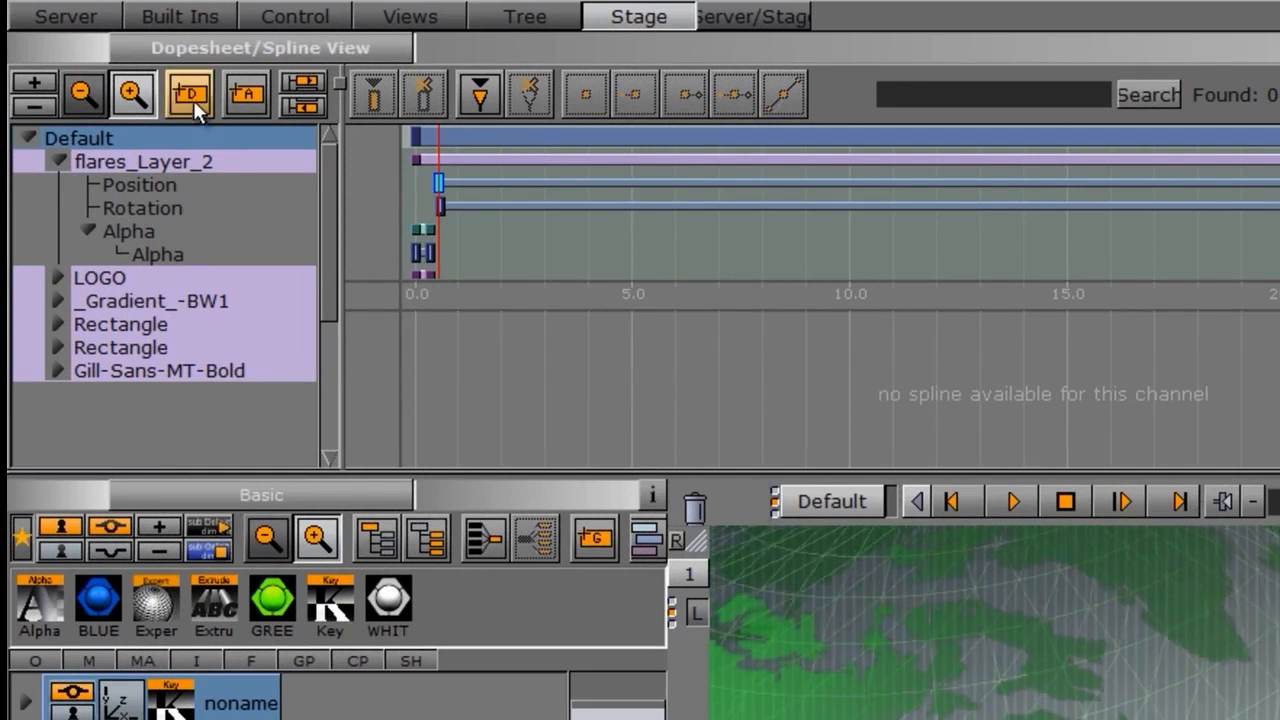
{"action": "left_click", "coordinate": [245, 95]}
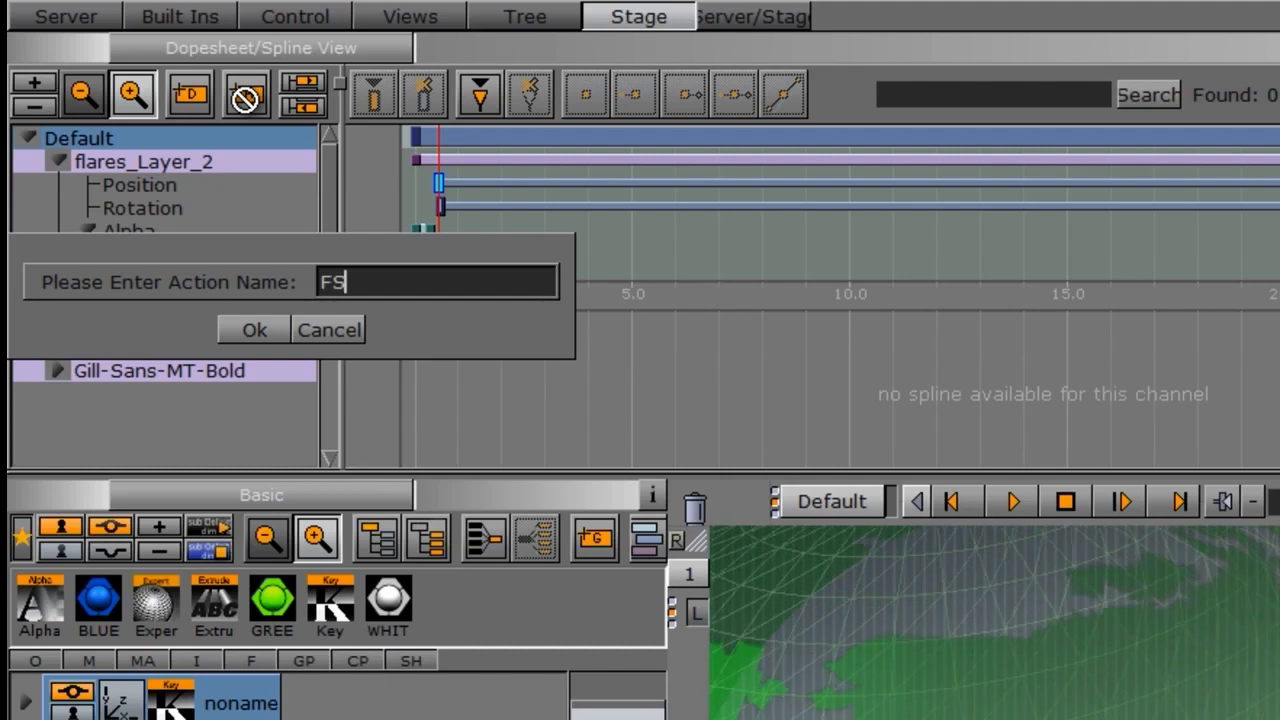
{"action": "left_click", "coordinate": [254, 329]}
- Add an FS keyframe at time 120 with the command RENDERER*BACK_LAYER*STAGE*$Default STOP
{"action": "mouse_move", "coordinate": [480, 155]}
{"action": "left_mouse_down"}
{"action": "mouse_move", "coordinate": [537, 149]}
{"action": "mouse_move", "coordinate": [503, 167]}
{"action": "mouse_move", "coordinate": [527, 150]}
{"action": "mouse_move", "coordinate": [509, 158]}
{"action": "left_mouse_up"}
{"action": "left_click", "coordinate": [372, 94]}
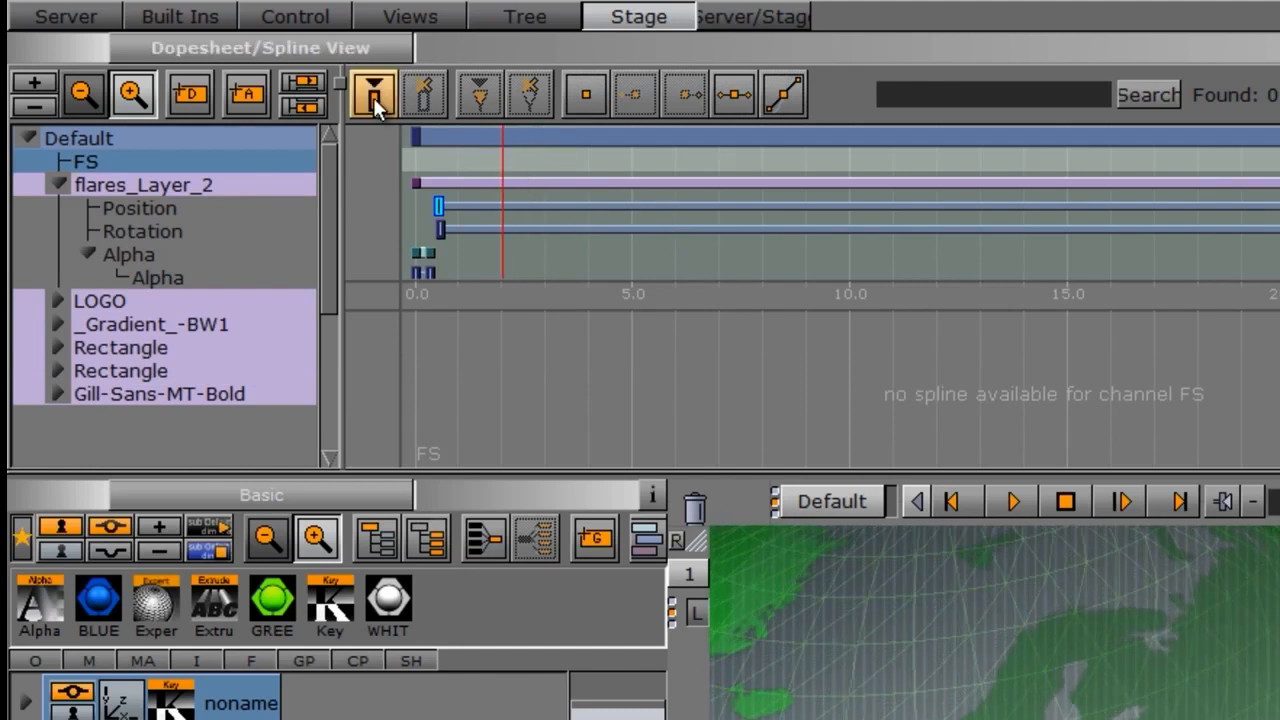
{"action": "left_click", "coordinate": [503, 160]}
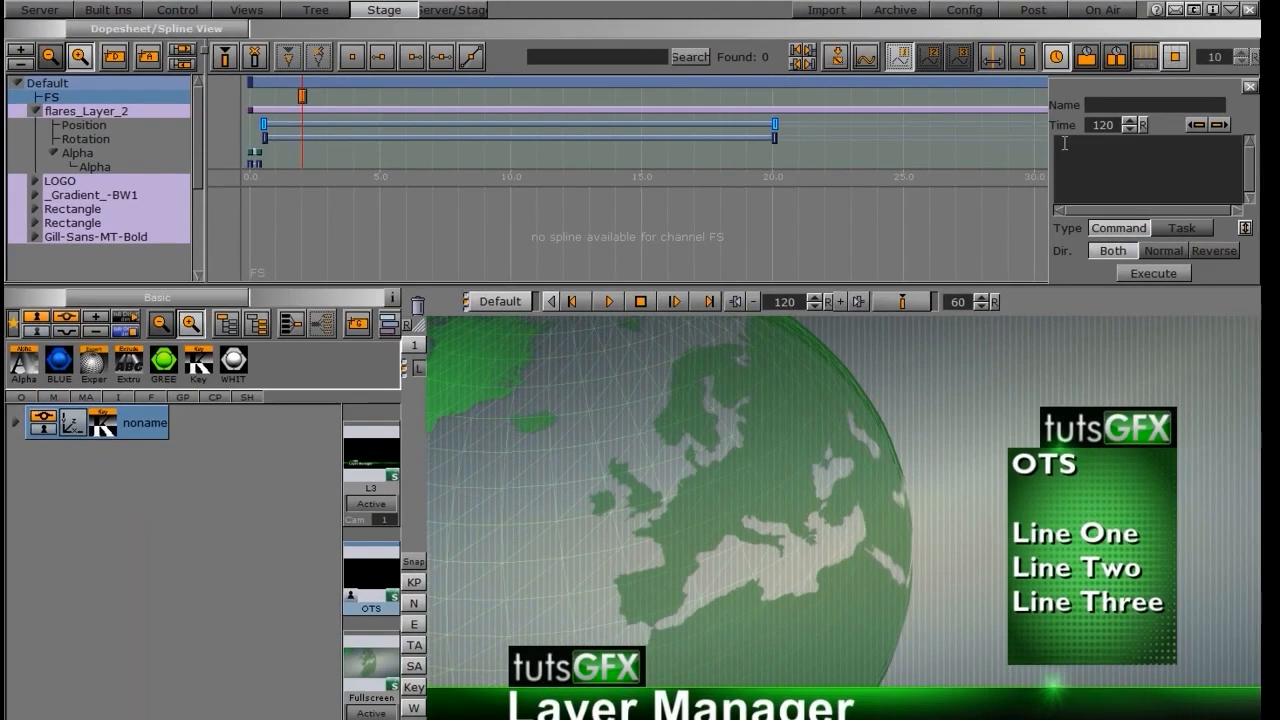
{"action": "left_click", "coordinate": [1064, 144]}
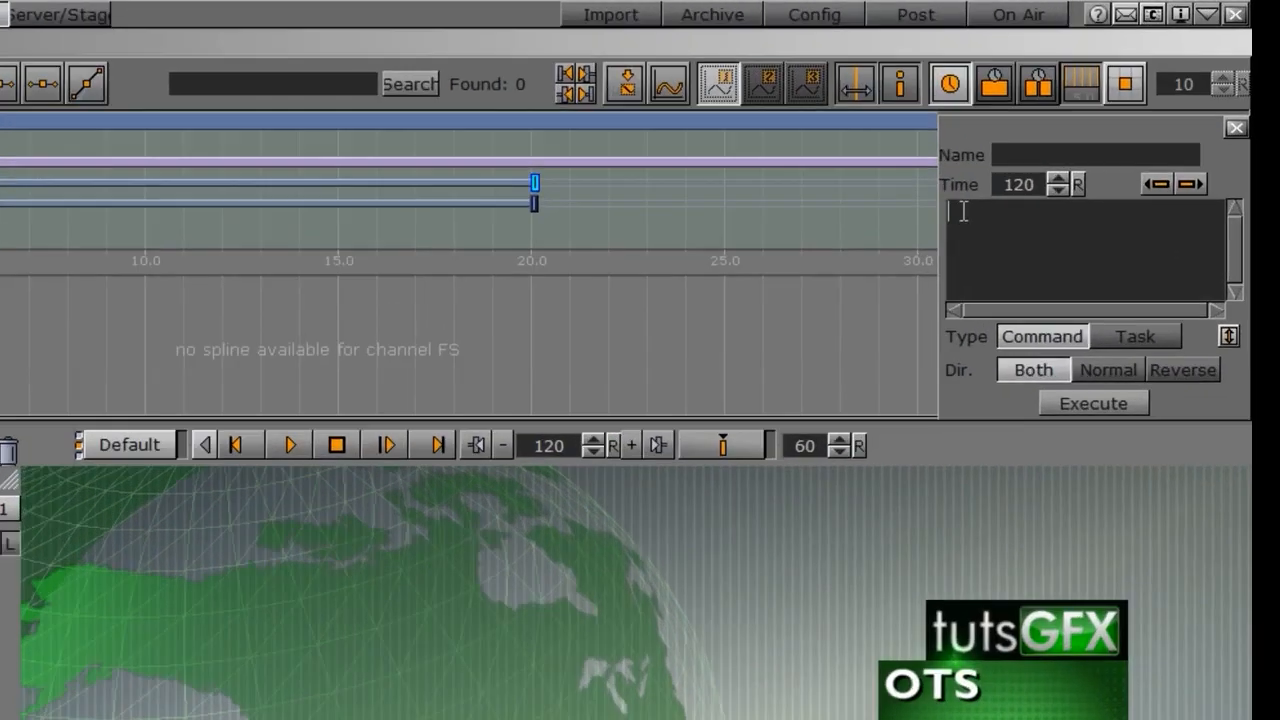
{"action": "type", "text": "REN"}
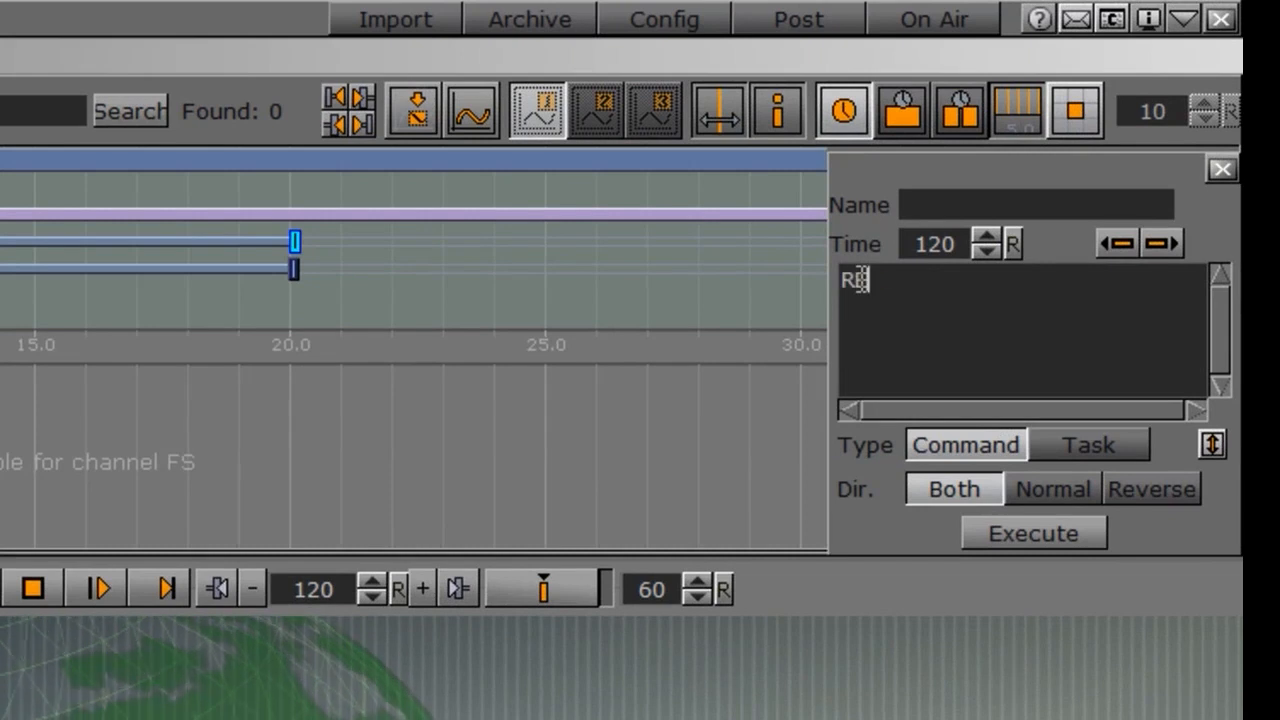
{"action": "type", "text": "DERER*BACK_LAYER*STAGE"}
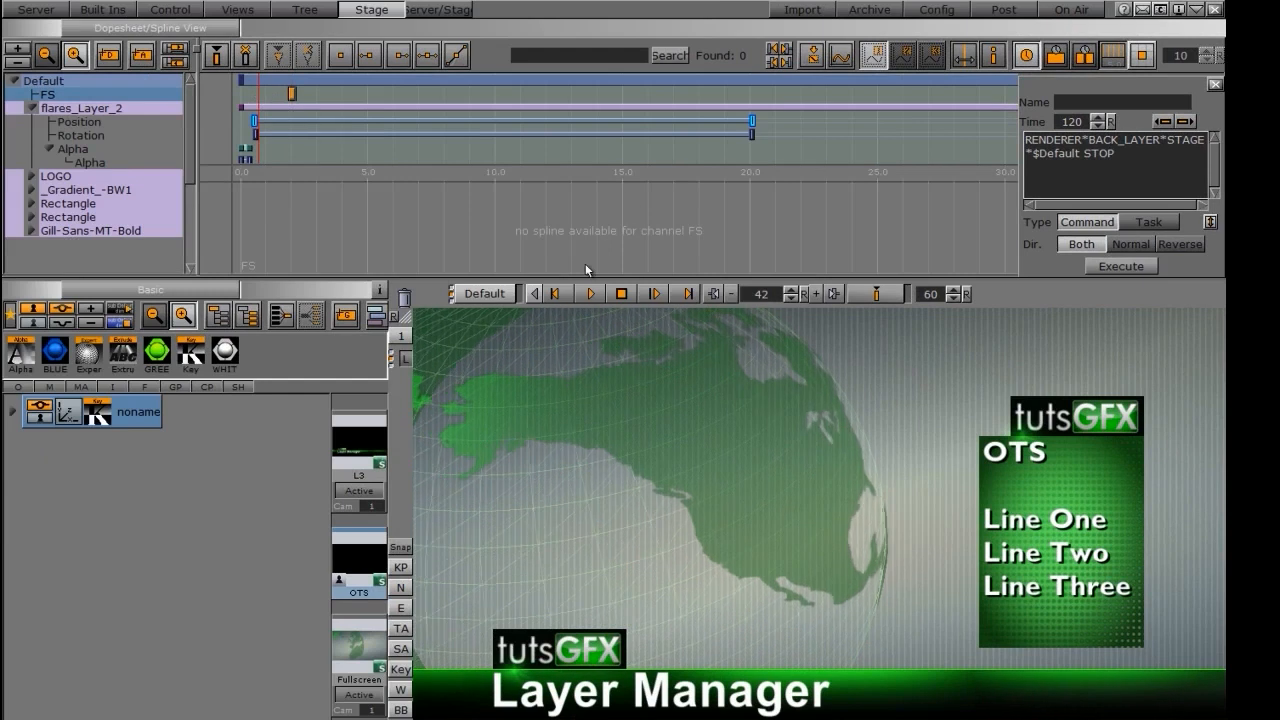
- Test the stop action, and add an FS keyframe at time 341 with the command RENDERER*BACK_LAYER*STAGE*$Default CONTINUE
{"action": "left_click", "coordinate": [590, 294]}
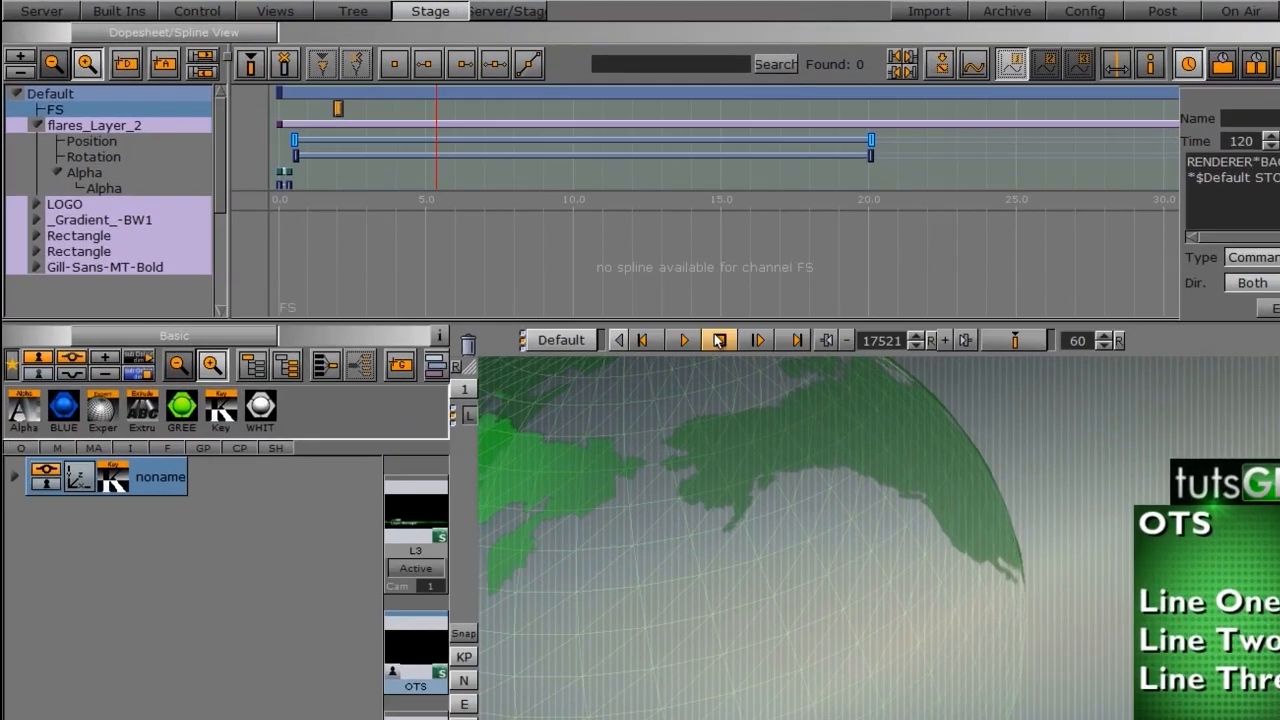
{"action": "left_click", "coordinate": [719, 340]}
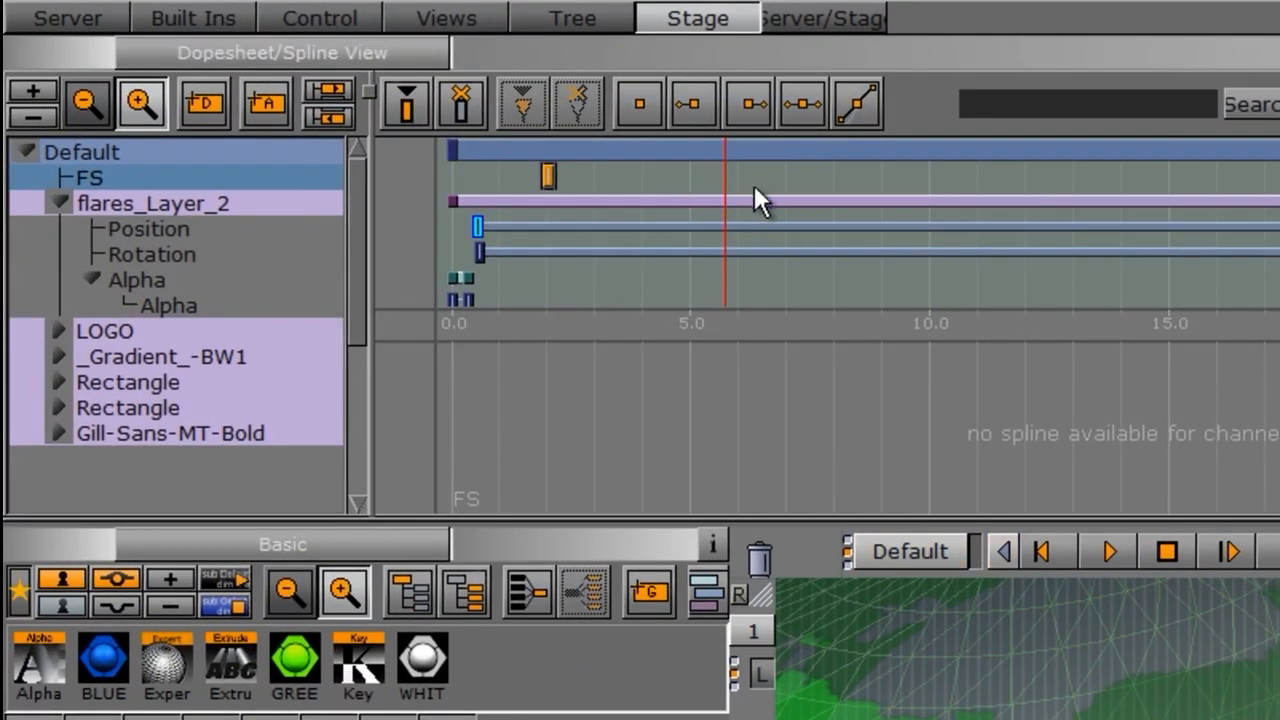
{"action": "left_click", "coordinate": [409, 108]}
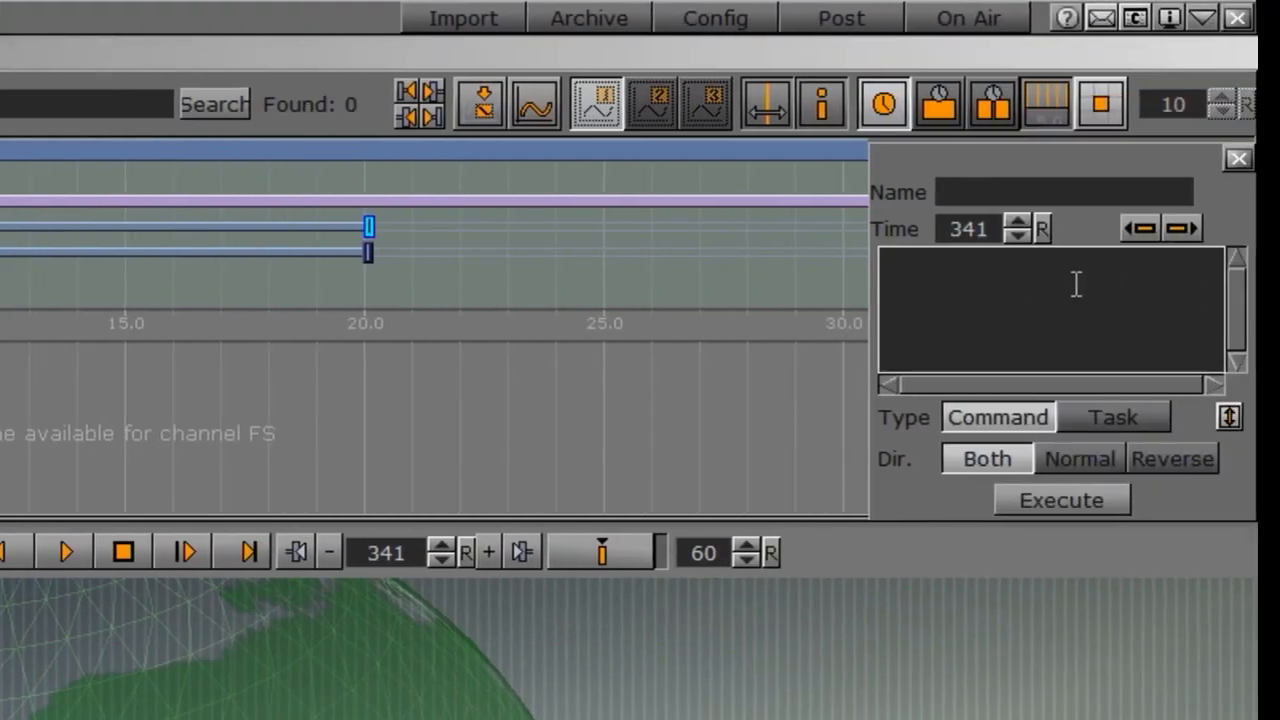
{"action": "left_click", "coordinate": [986, 292]}
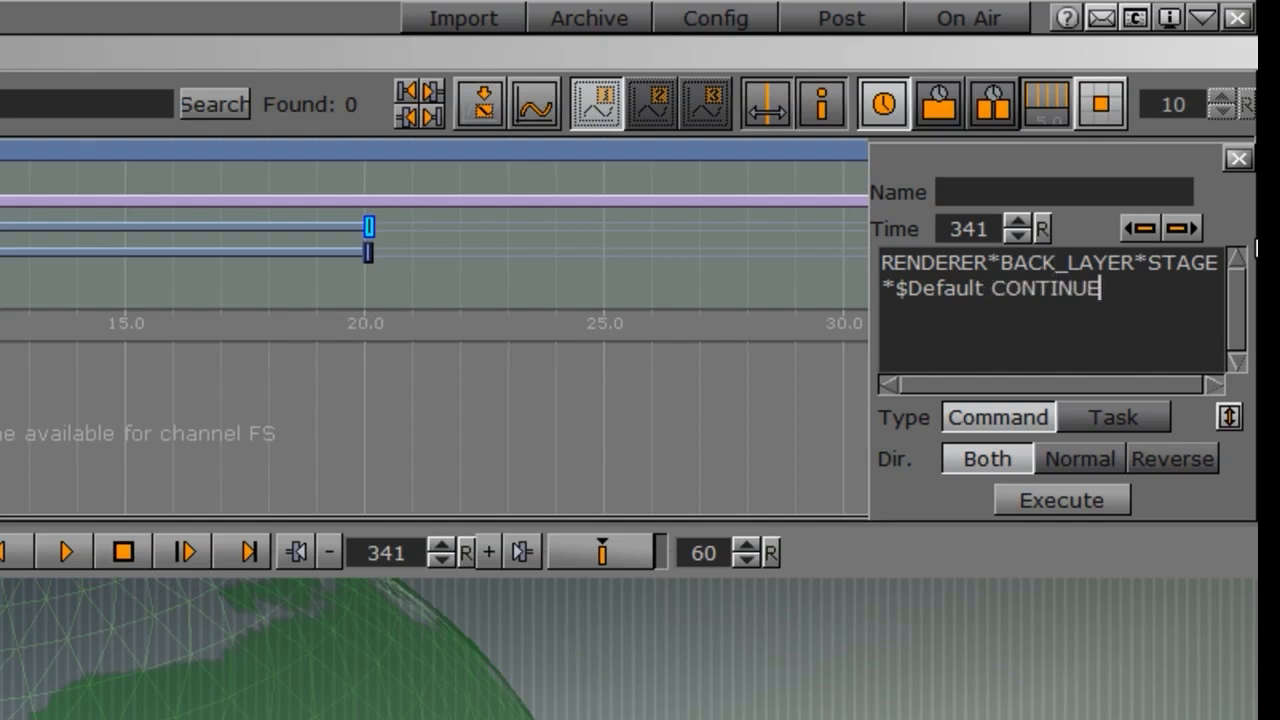
- Play the timeline from before the first FS keyframe to test the stop and continue actions on the back layer
{"action": "mouse_move", "coordinate": [268, 95]}
{"action": "left_mouse_down"}
{"action": "mouse_move", "coordinate": [286, 95]}
{"action": "mouse_move", "coordinate": [246, 97]}
{"action": "left_mouse_up"}
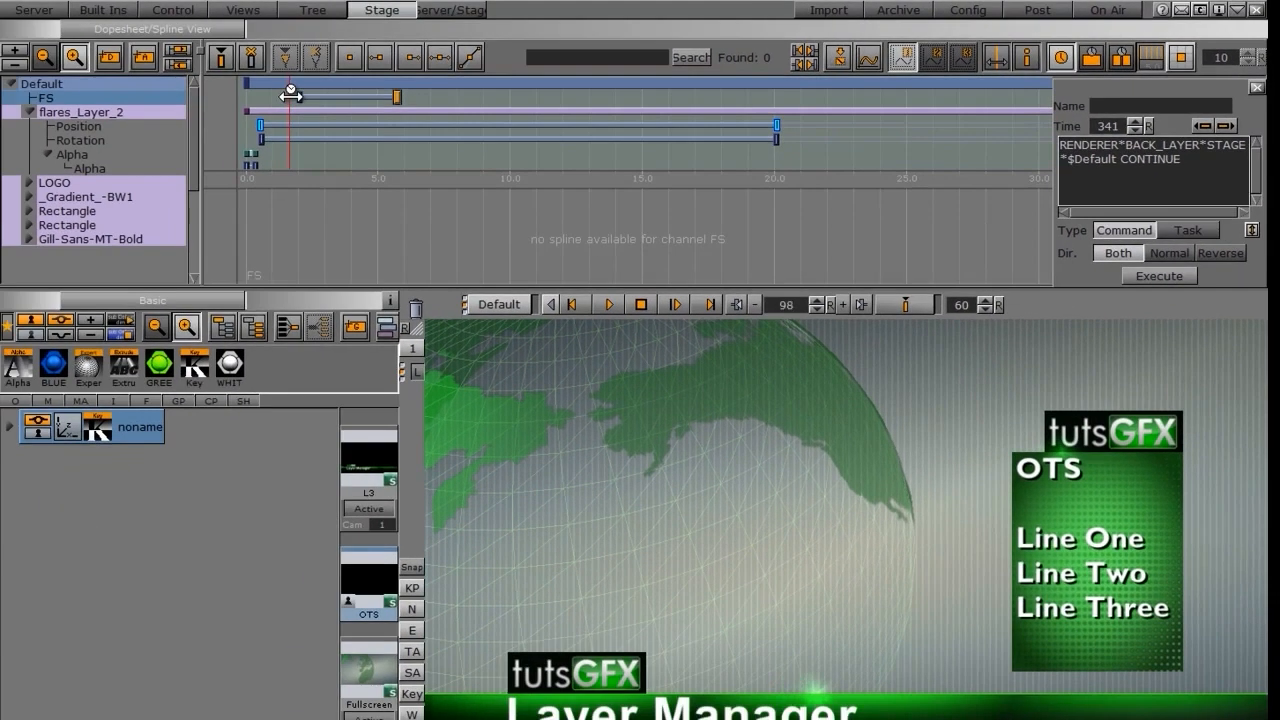
{"action": "left_click", "coordinate": [607, 304]}
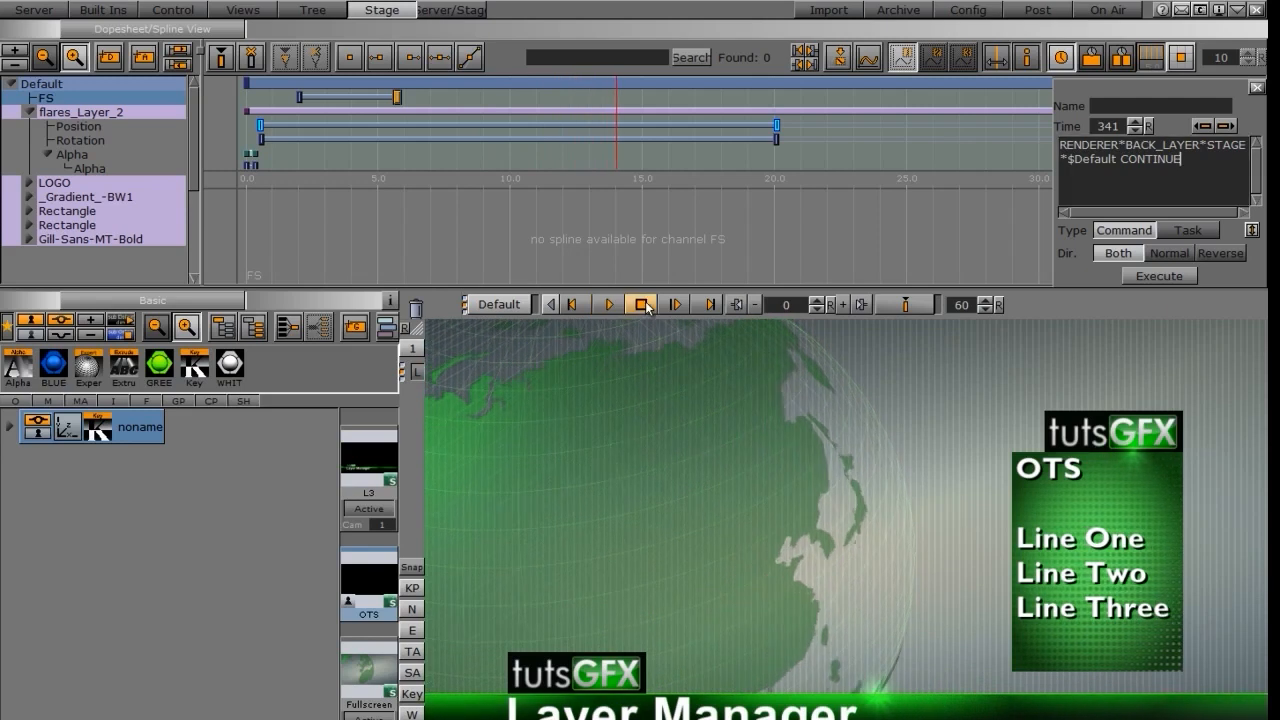
{"action": "left_click", "coordinate": [646, 303]}
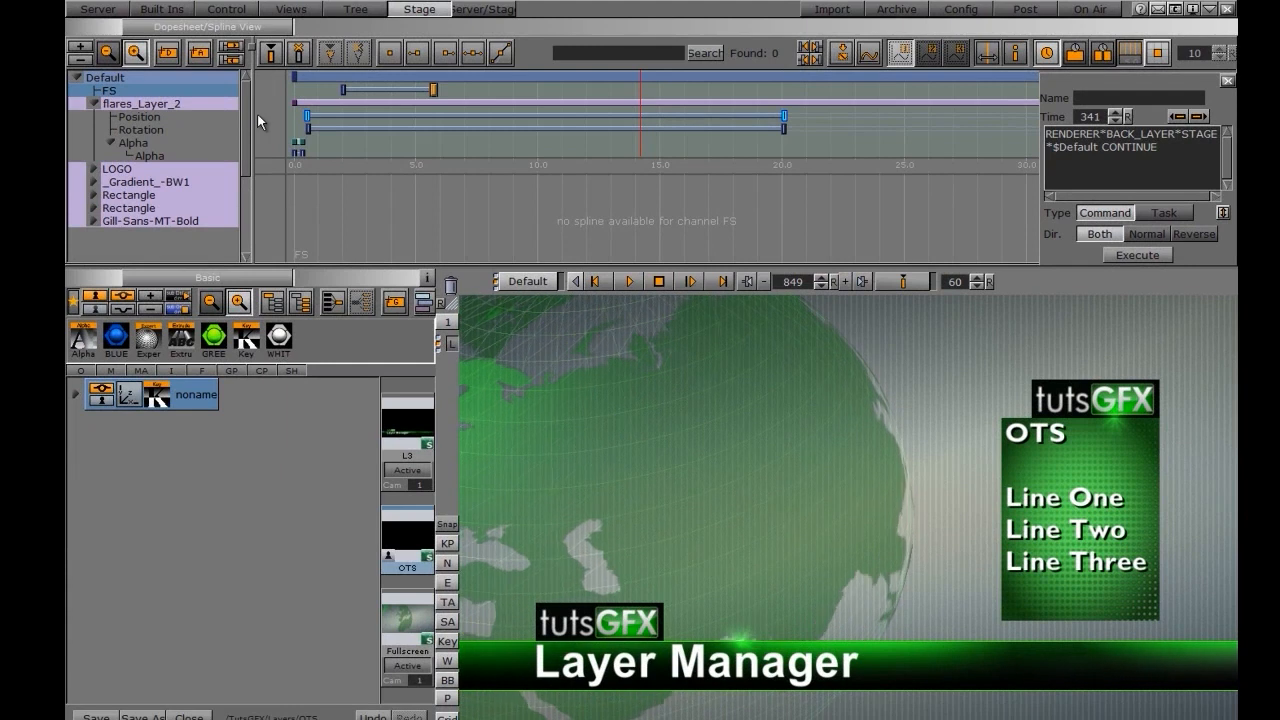
- Scrub the timeline back to the start of the action keyframes and inspect the L3 keyframe's command at time 120
{"action": "left_click_drag", "start_coordinate": [560, 97], "coordinate": [343, 98]}
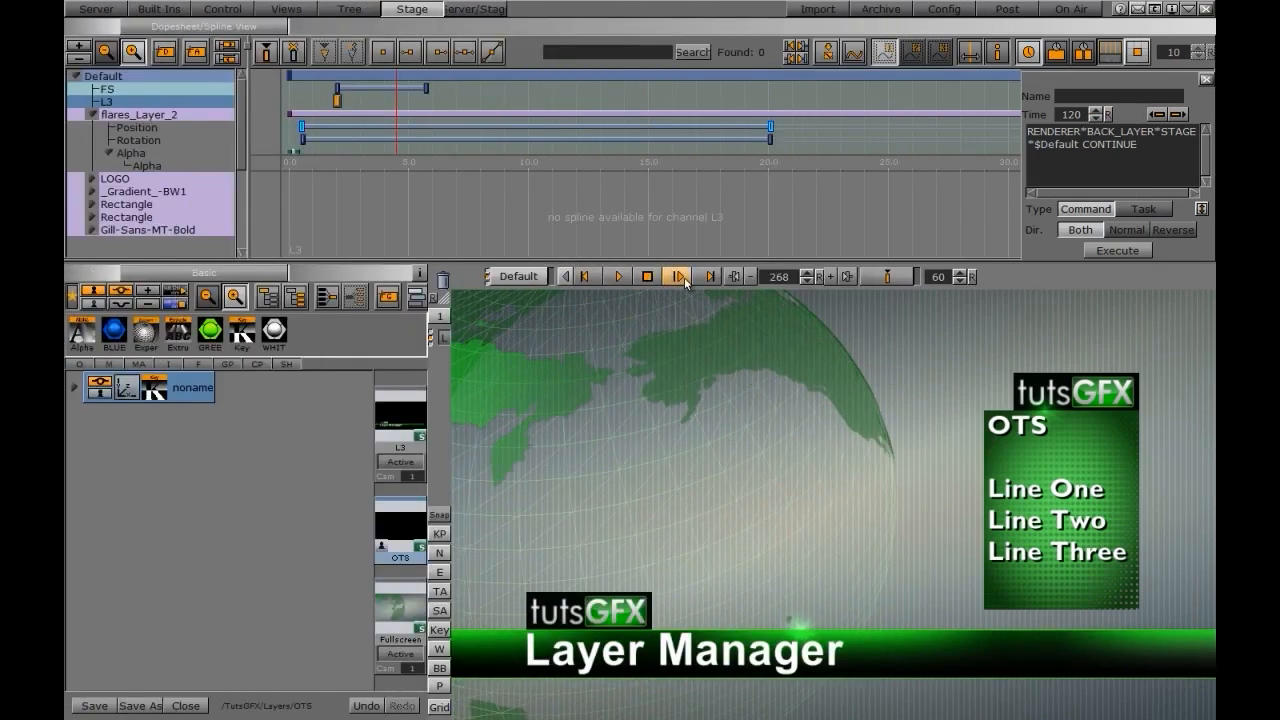
{"action": "left_click", "coordinate": [336, 104]}
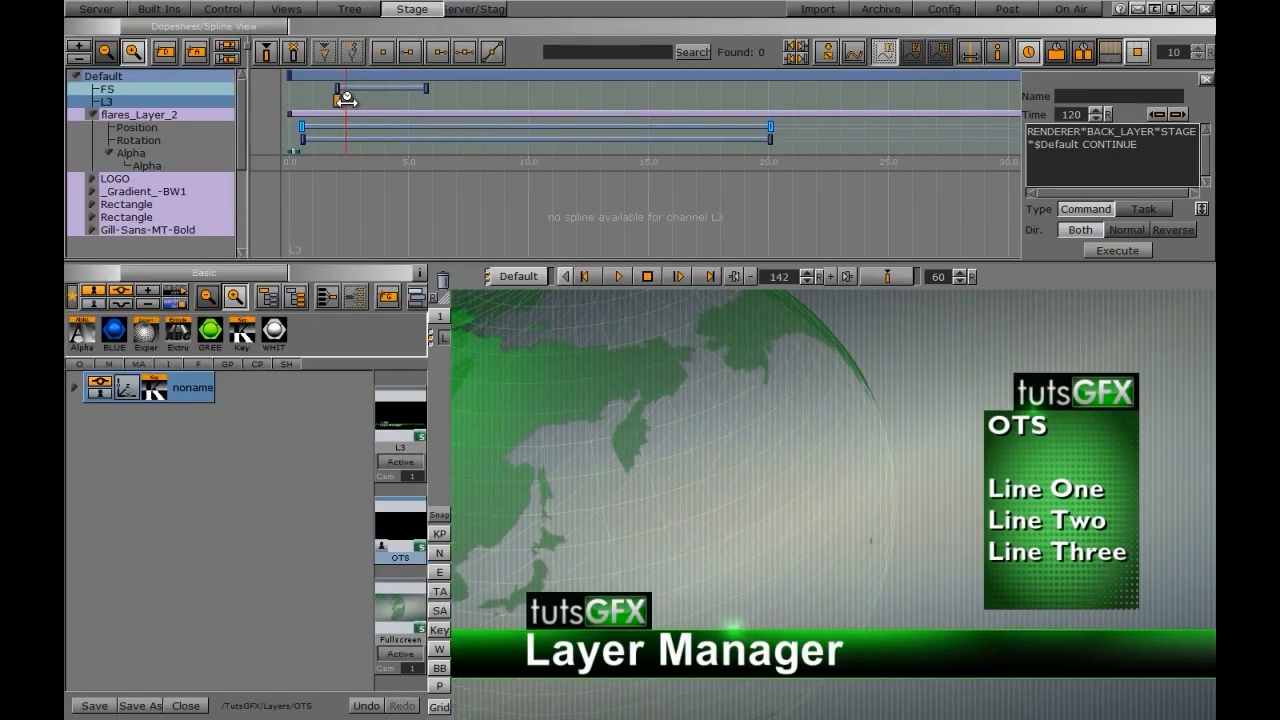
{"action": "left_click", "coordinate": [337, 100]}
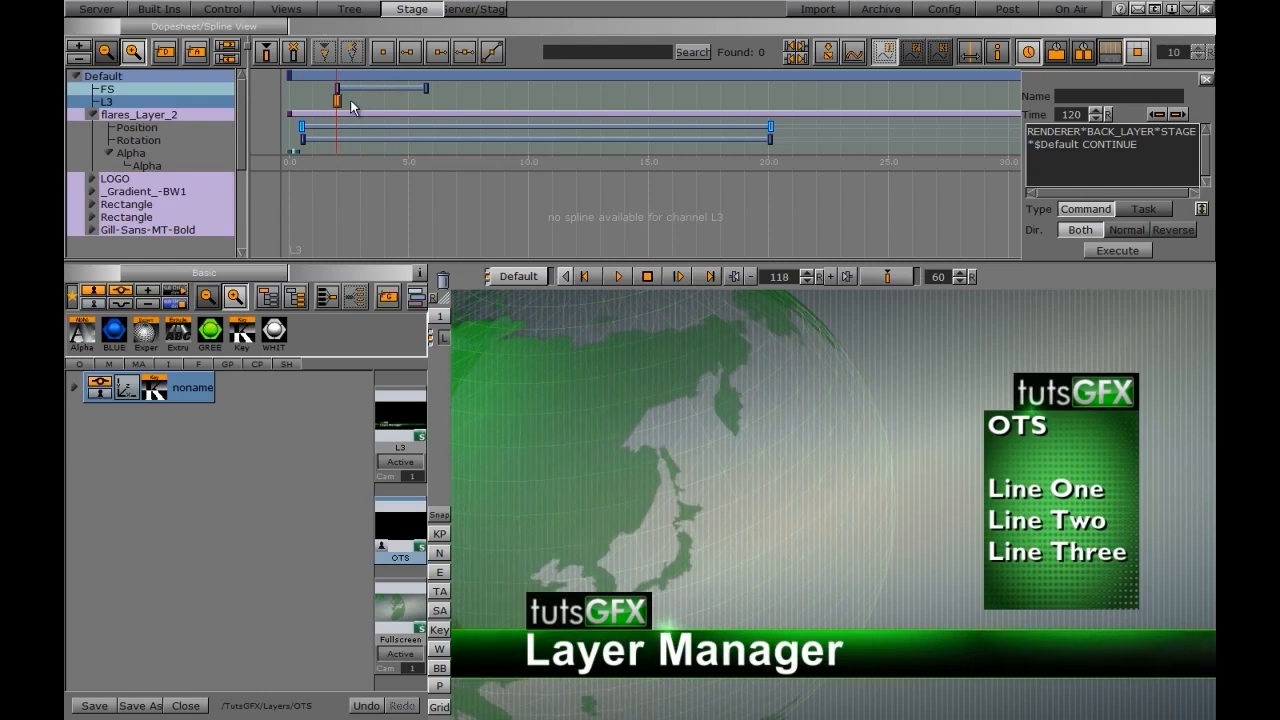
- Close the OTS scene in the middle layer and load the L3 scene from the Layers folder in its place
{"action": "left_click", "coordinate": [97, 10]}
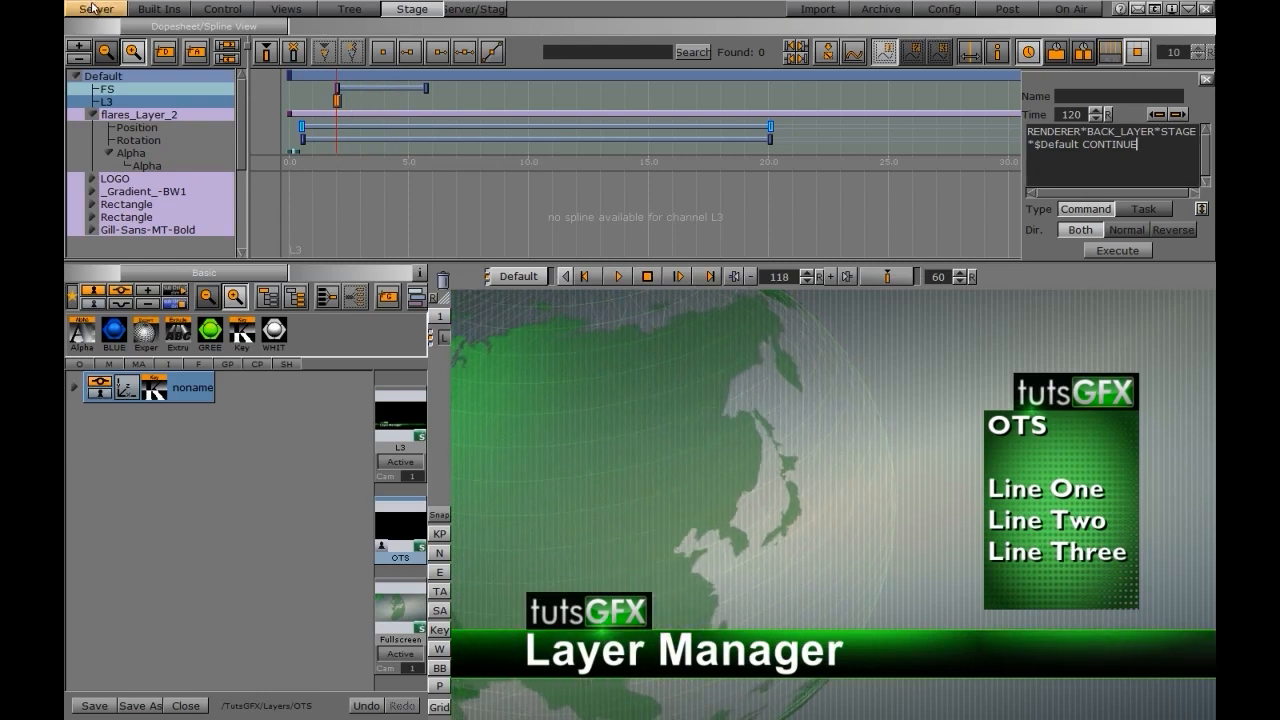
{"action": "left_click_drag", "start_coordinate": [235, 170], "coordinate": [384, 176]}
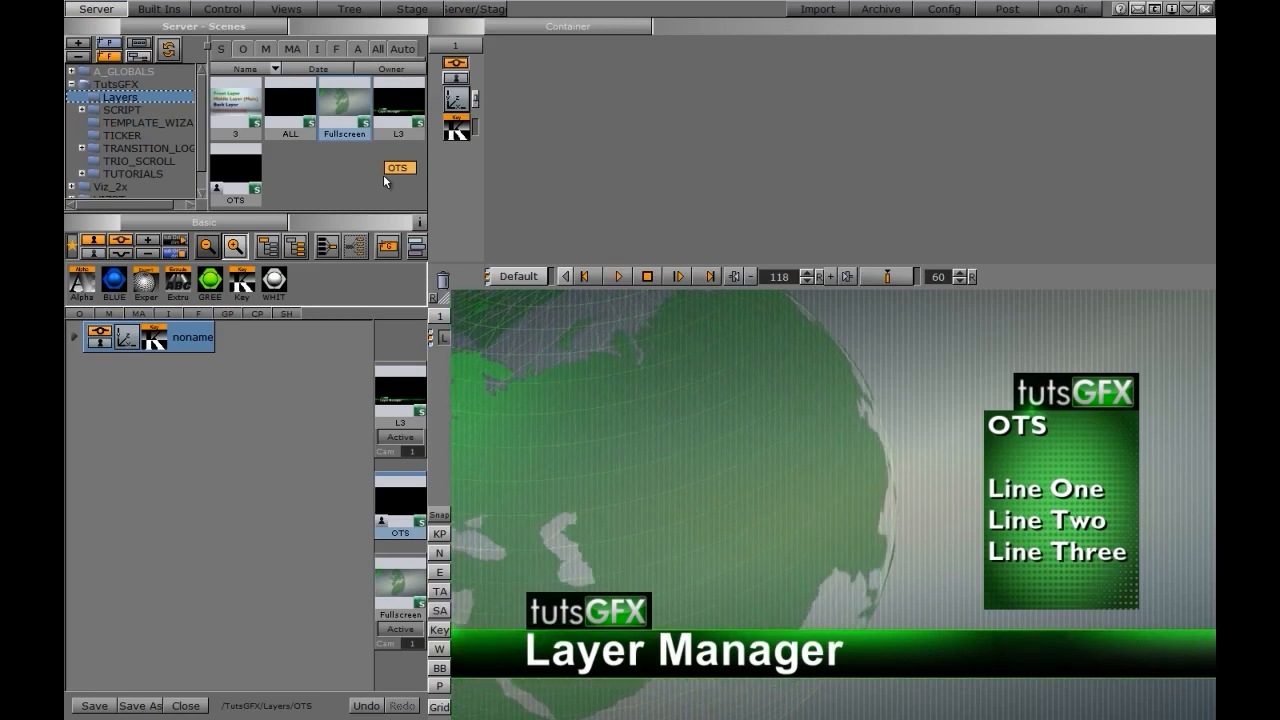
{"action": "left_click", "coordinate": [187, 706]}
{"action": "left_click", "coordinate": [450, 399]}
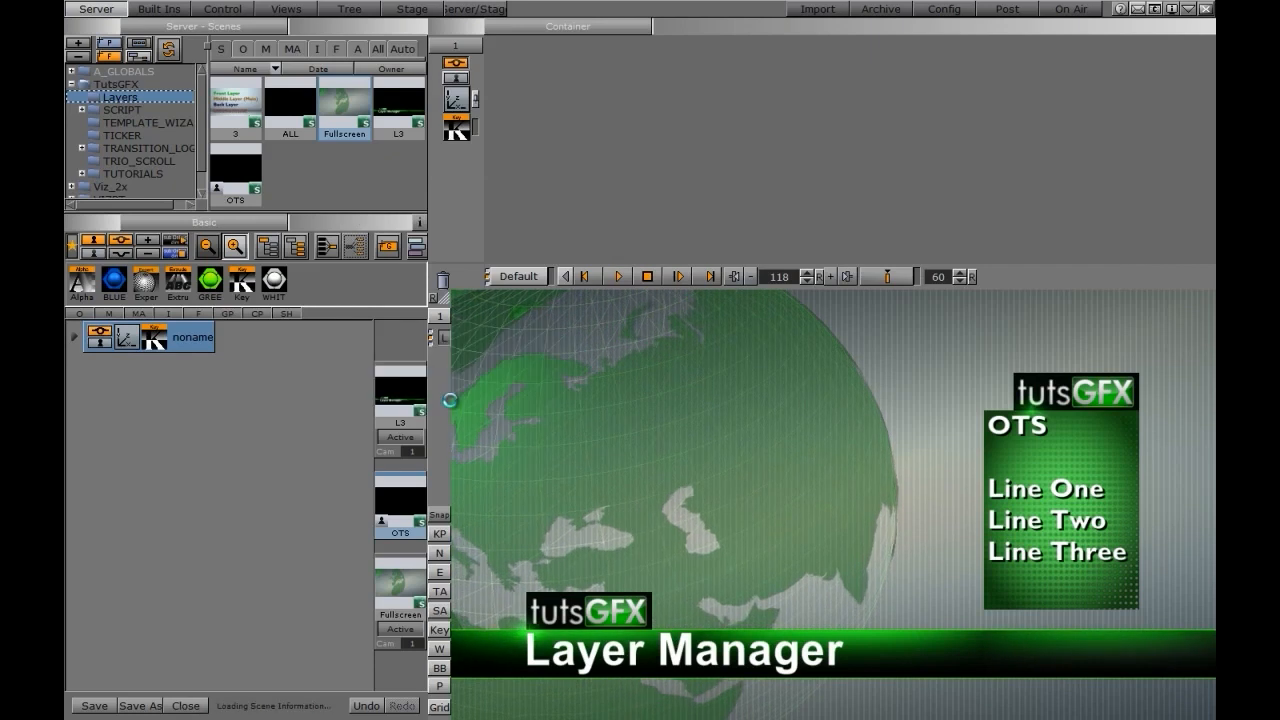
{"action": "double_click", "coordinate": [397, 115]}
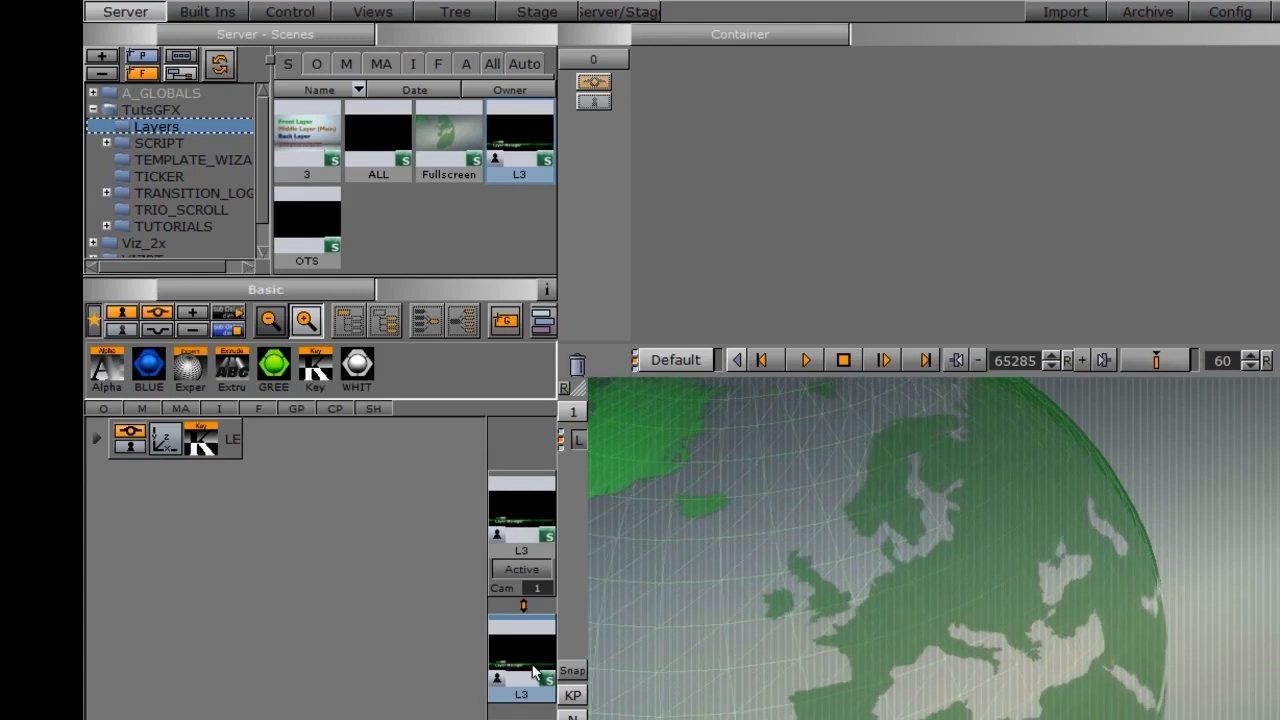
- Remove the L3 scene from the front layer and the Fullscreen scene from the back layer
{"action": "left_click", "coordinate": [525, 569]}
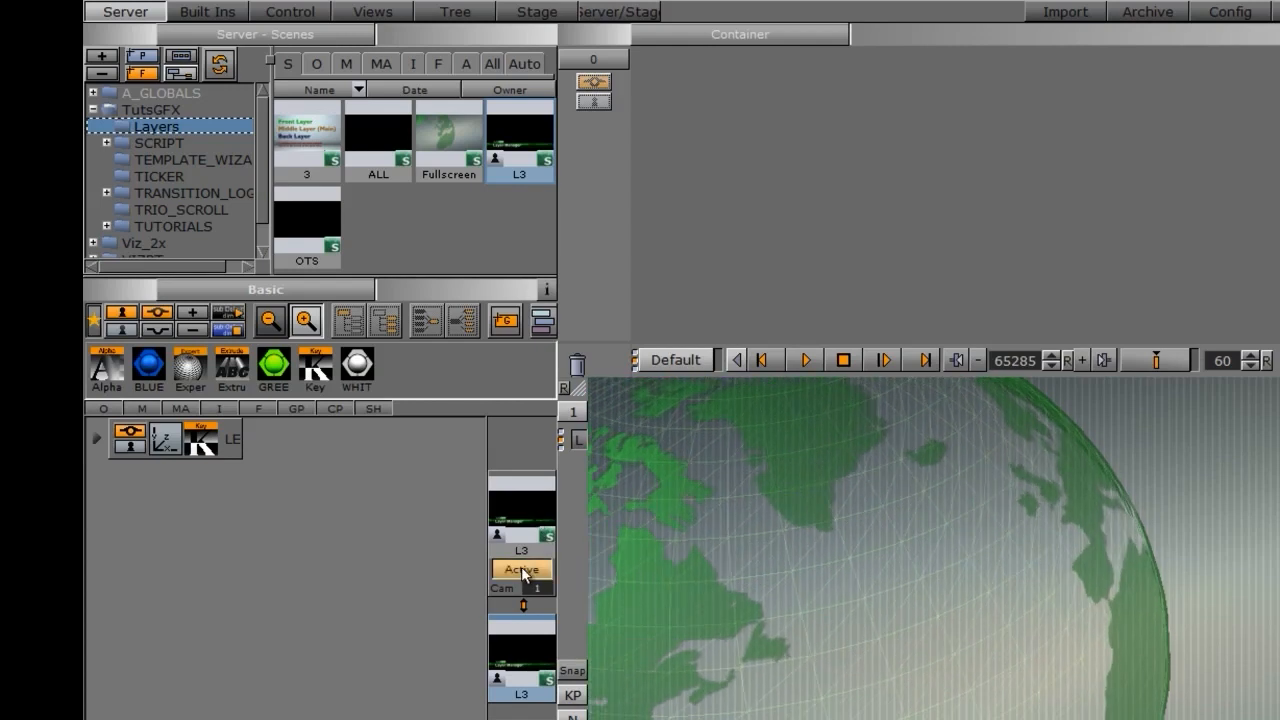
{"action": "left_click", "coordinate": [522, 569]}
{"action": "left_click_drag", "start_coordinate": [522, 518], "coordinate": [578, 370]}
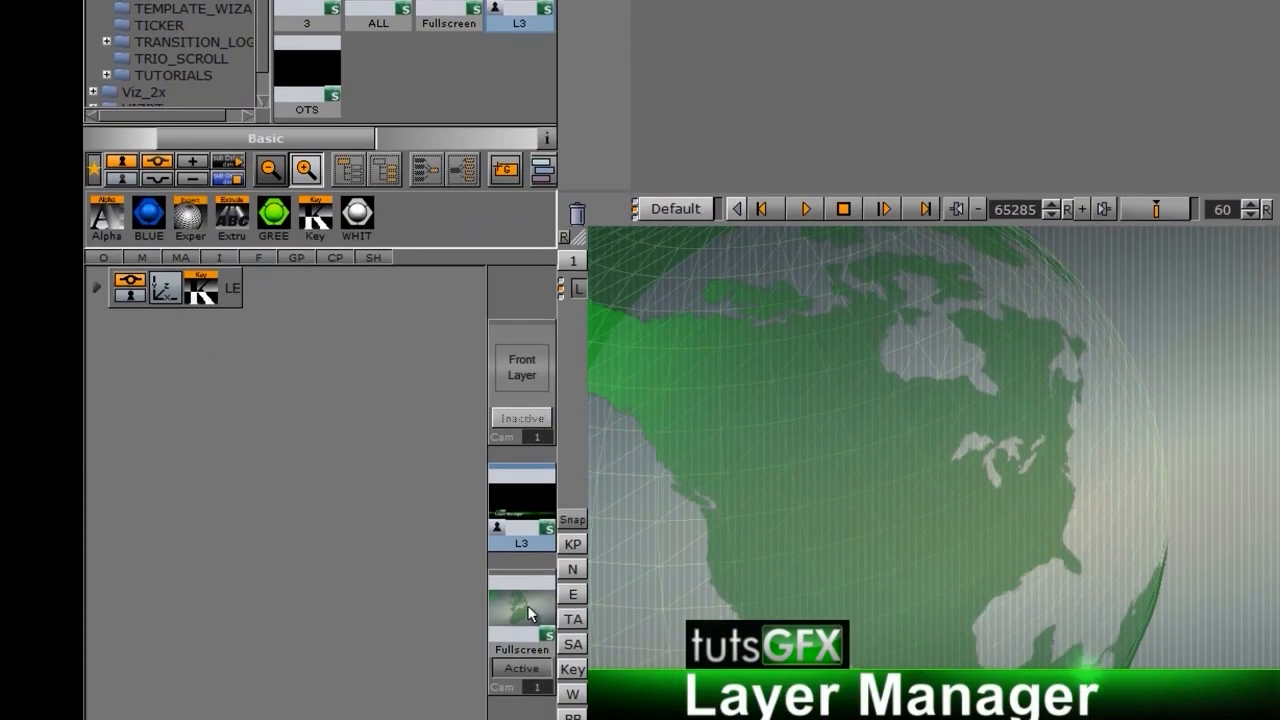
{"action": "left_click_drag", "start_coordinate": [519, 611], "coordinate": [578, 212]}
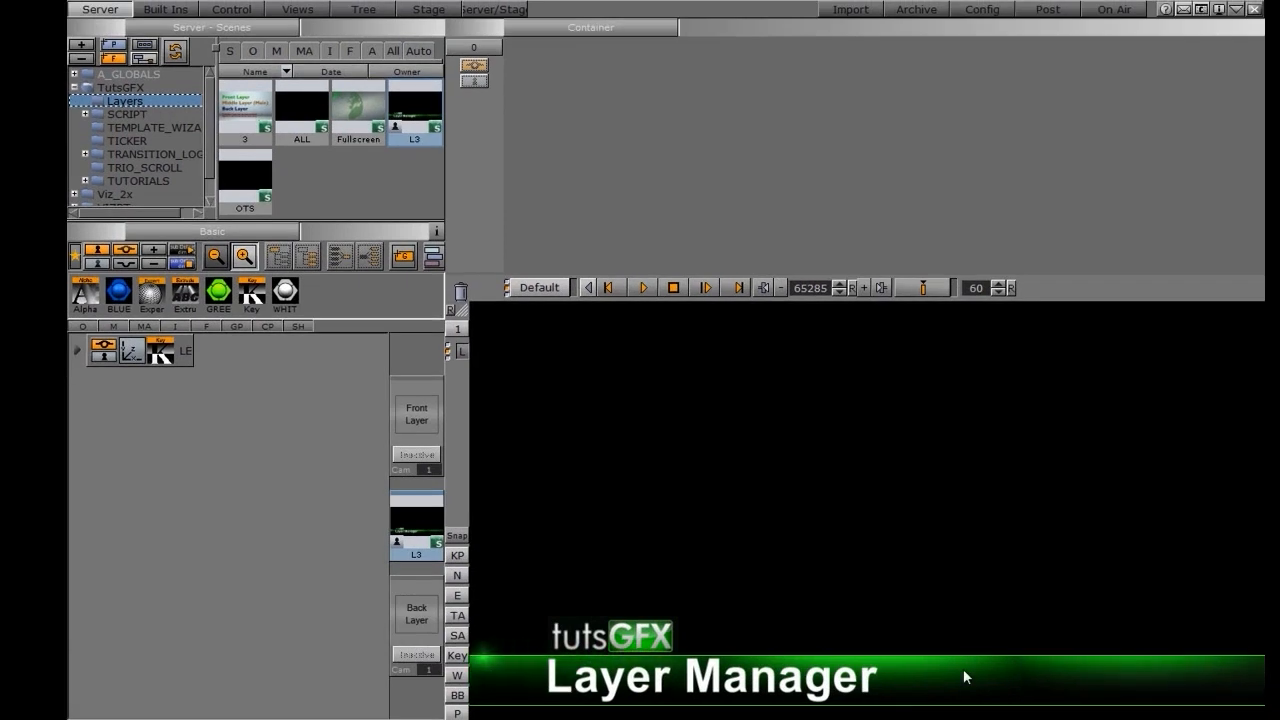
- Expand the LE container and add the ControlText plugin to its Arial-Bold text container
{"action": "left_click", "coordinate": [78, 352]}
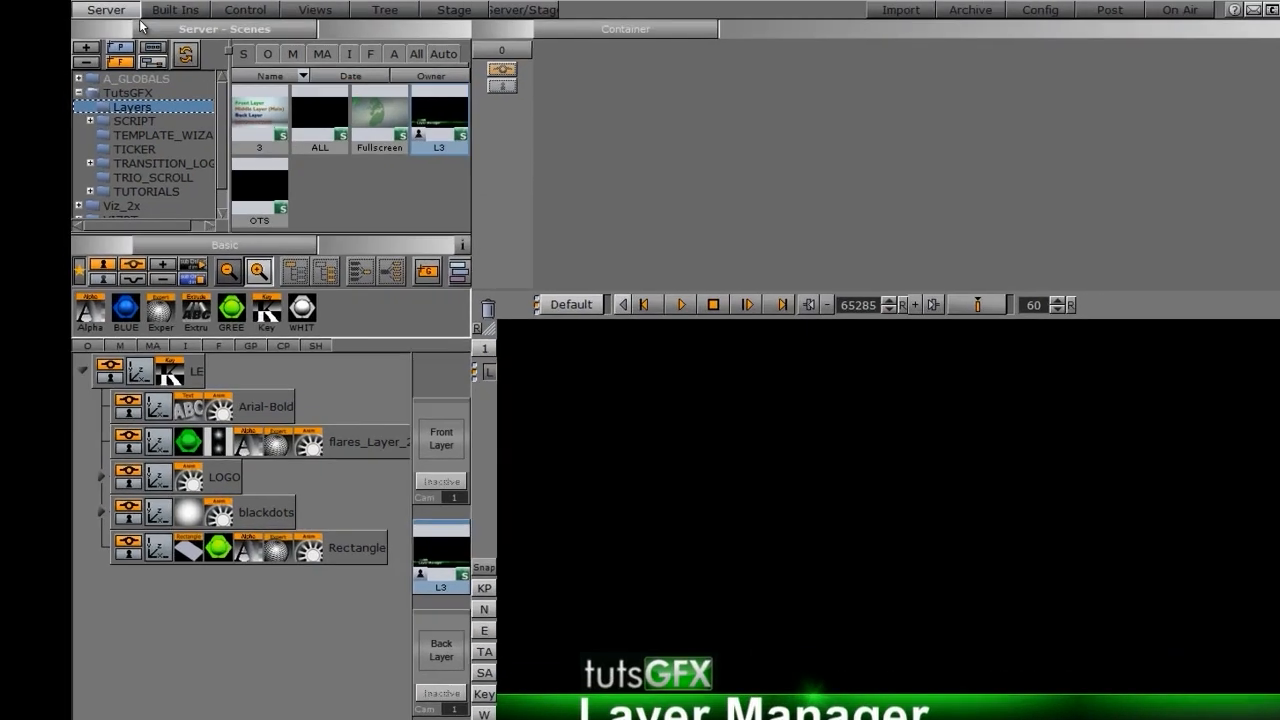
{"action": "left_click", "coordinate": [158, 9]}
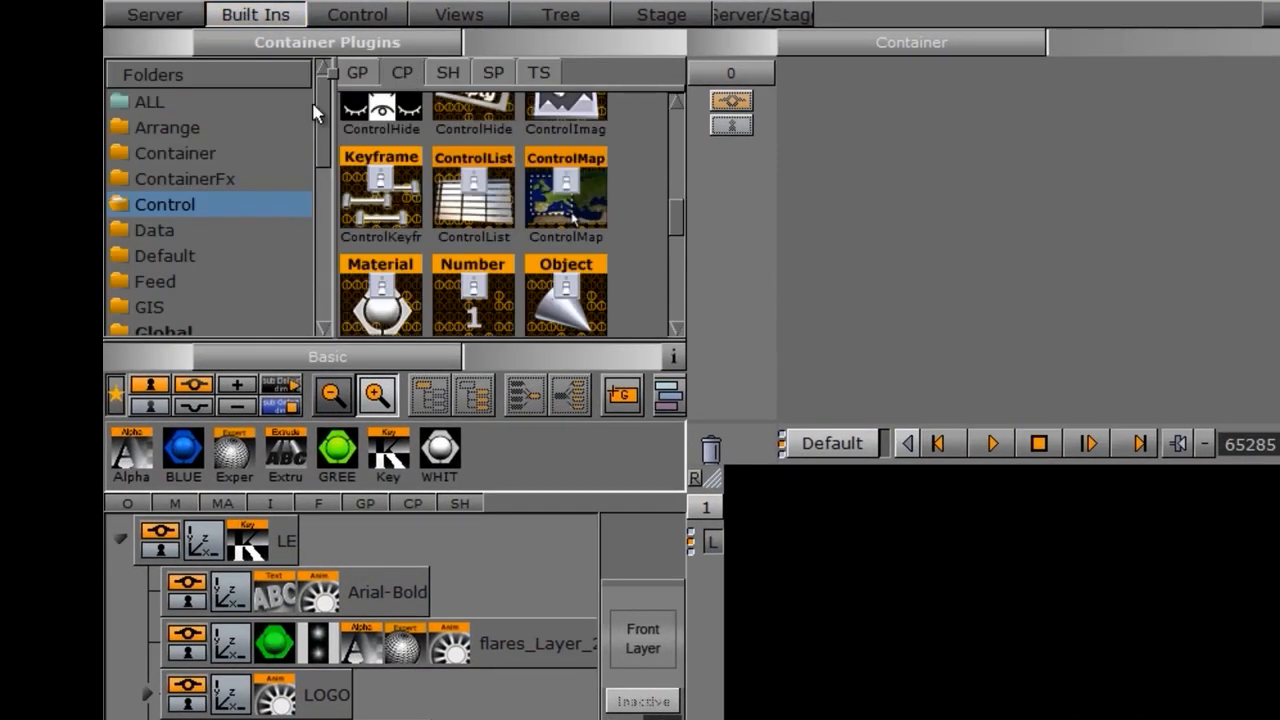
{"action": "left_click", "coordinate": [153, 204]}
{"action": "left_click_drag", "start_coordinate": [575, 344], "coordinate": [585, 512]}
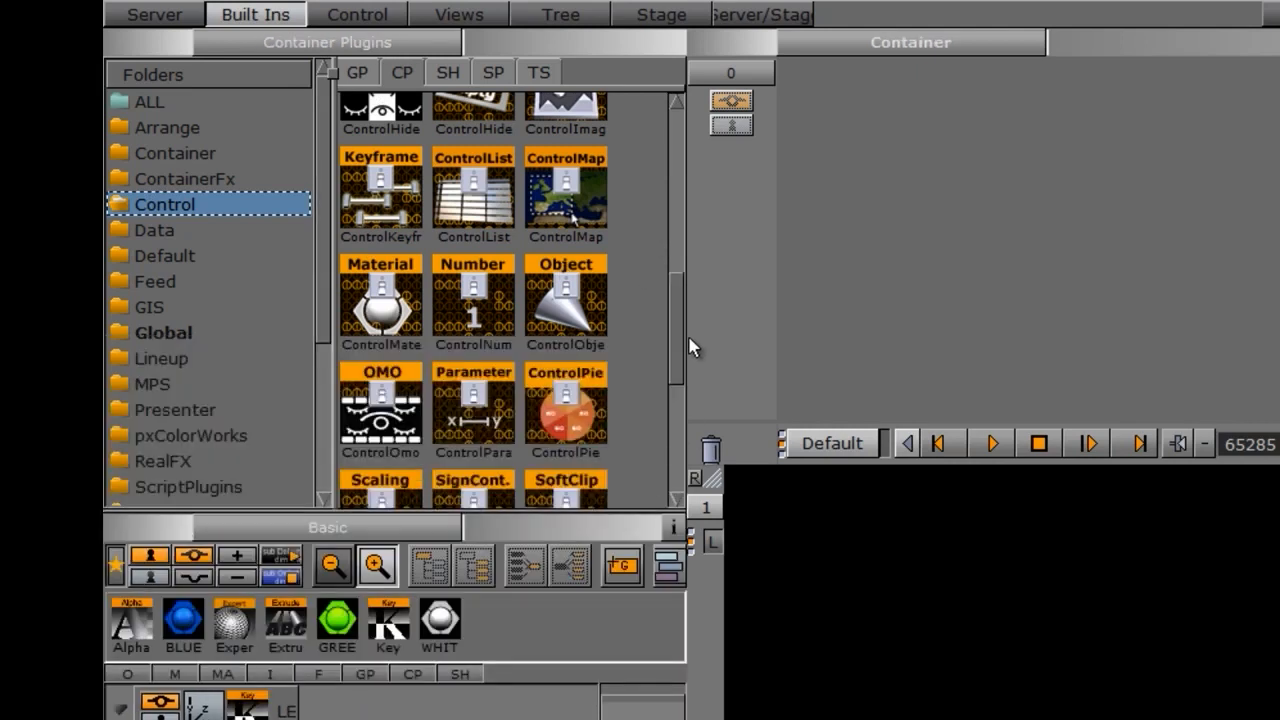
{"action": "left_click_drag", "start_coordinate": [677, 349], "coordinate": [687, 420]}
{"action": "left_click_drag", "start_coordinate": [466, 316], "coordinate": [273, 714]}
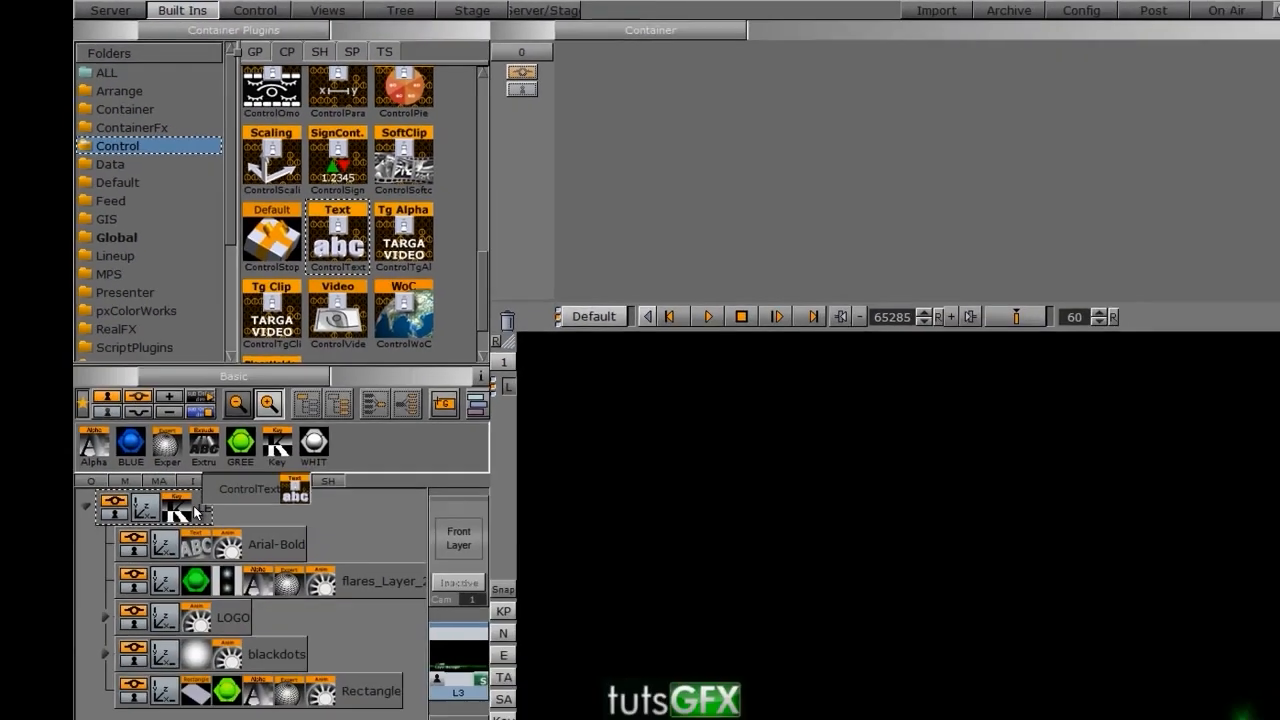
{"action": "left_click_drag", "start_coordinate": [196, 512], "coordinate": [190, 547]}
{"action": "left_click_drag", "start_coordinate": [181, 489], "coordinate": [184, 495]}
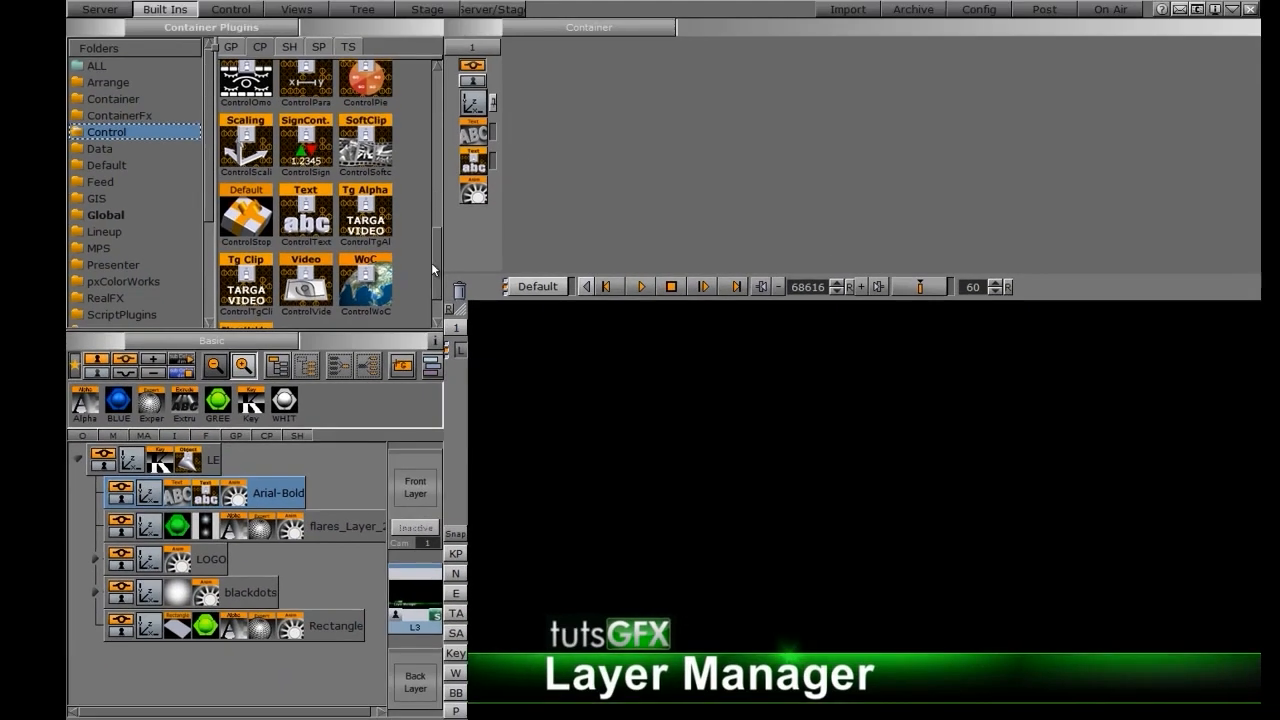
- Add the ControlImage plugin to the TUTGFX1 container inside LOGO and set its Field Identifier to 2
{"action": "left_click_drag", "start_coordinate": [459, 256], "coordinate": [446, 177]}
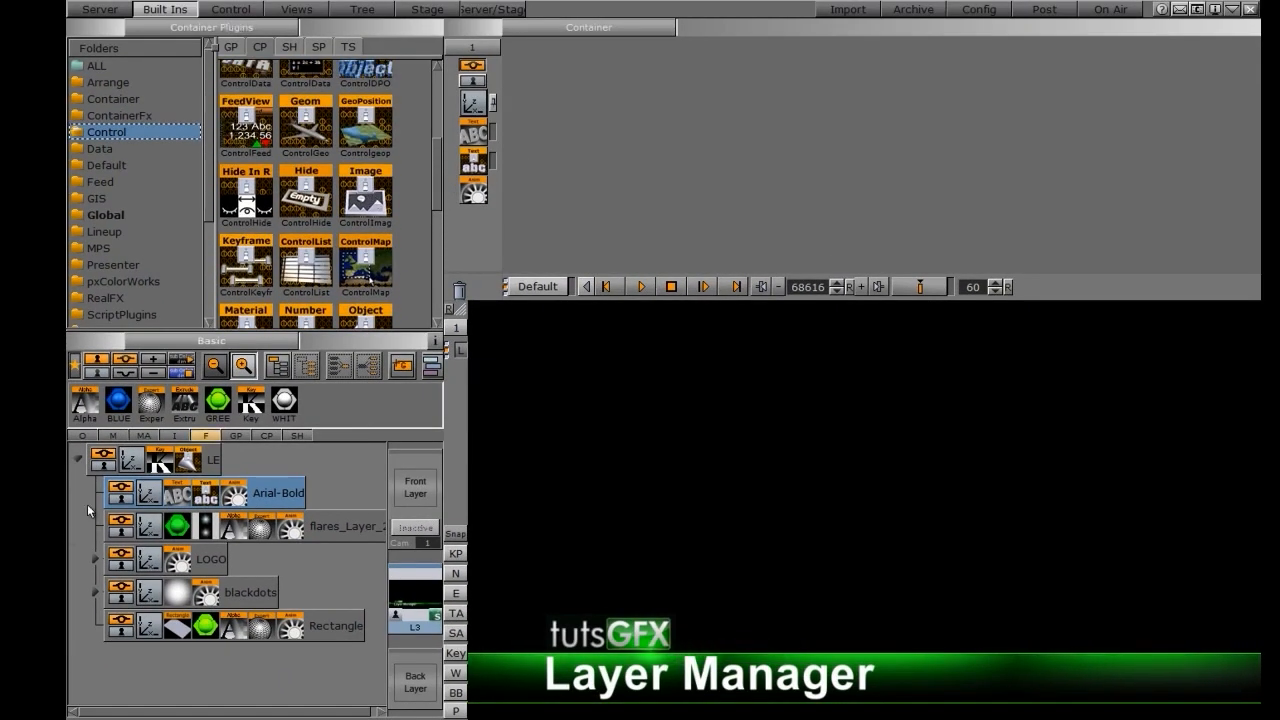
{"action": "left_click", "coordinate": [94, 558]}
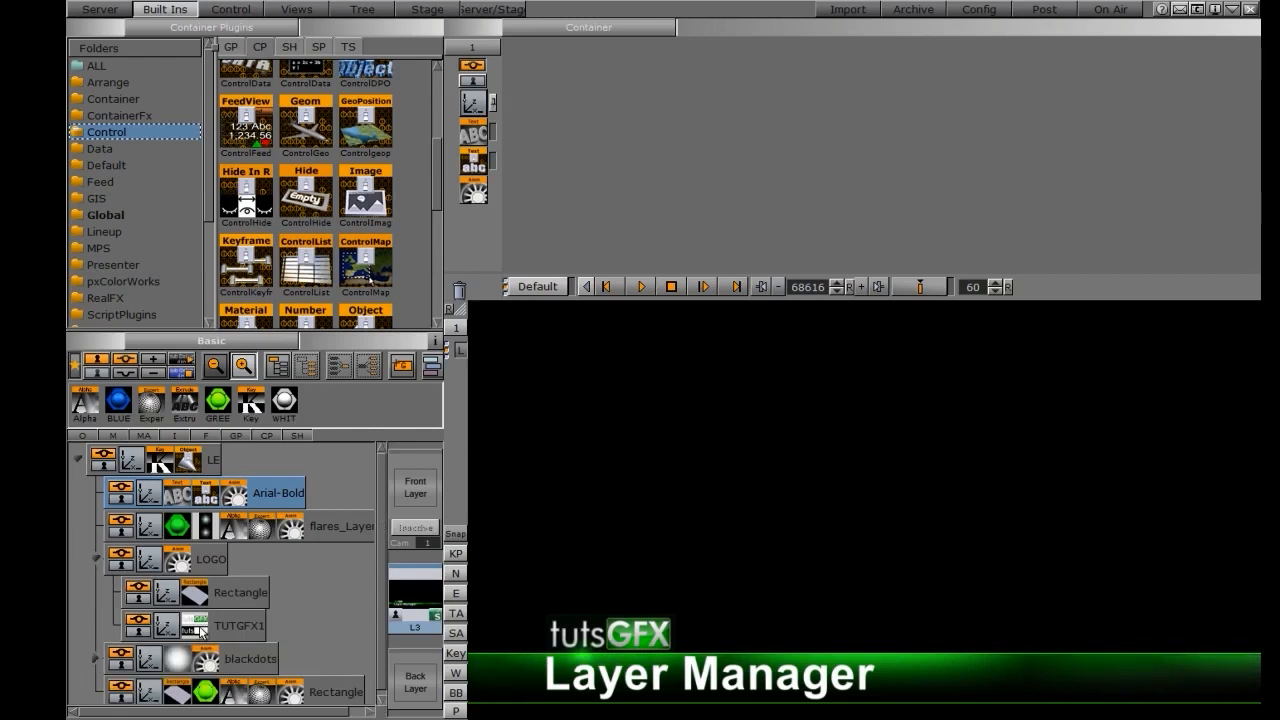
{"action": "left_click_drag", "start_coordinate": [366, 197], "coordinate": [236, 626]}
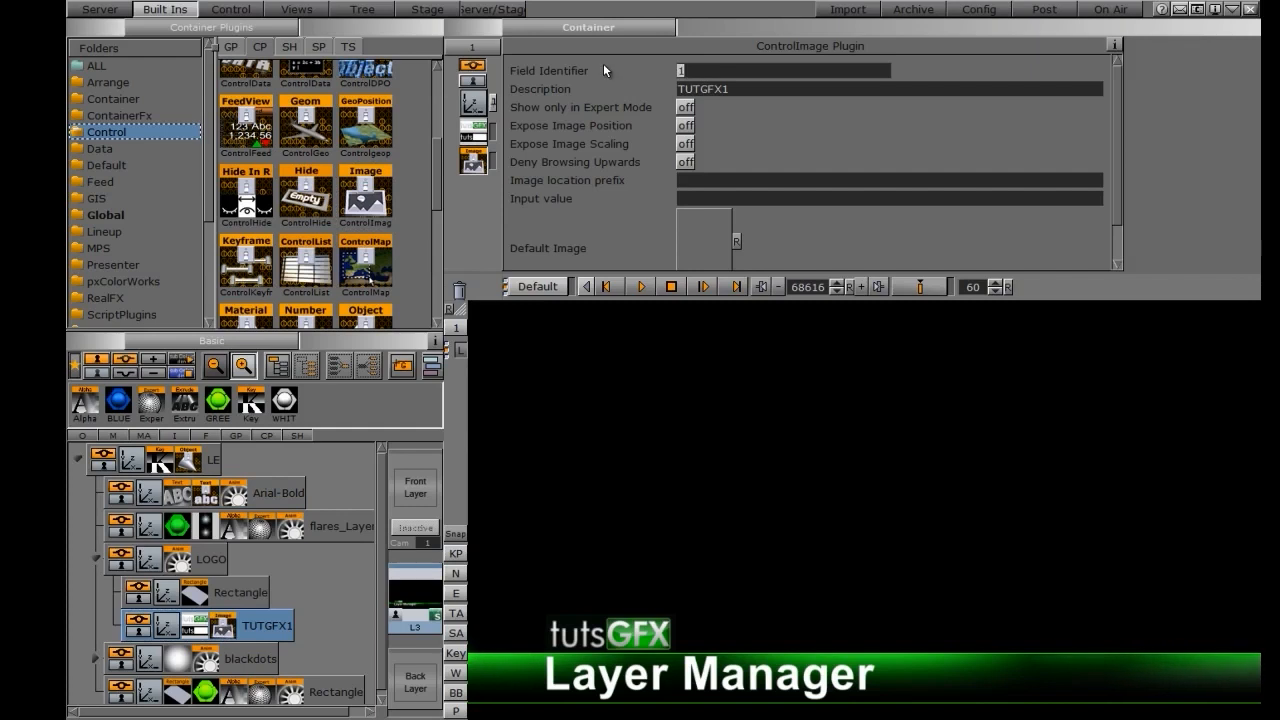
{"action": "type", "text": "2"}
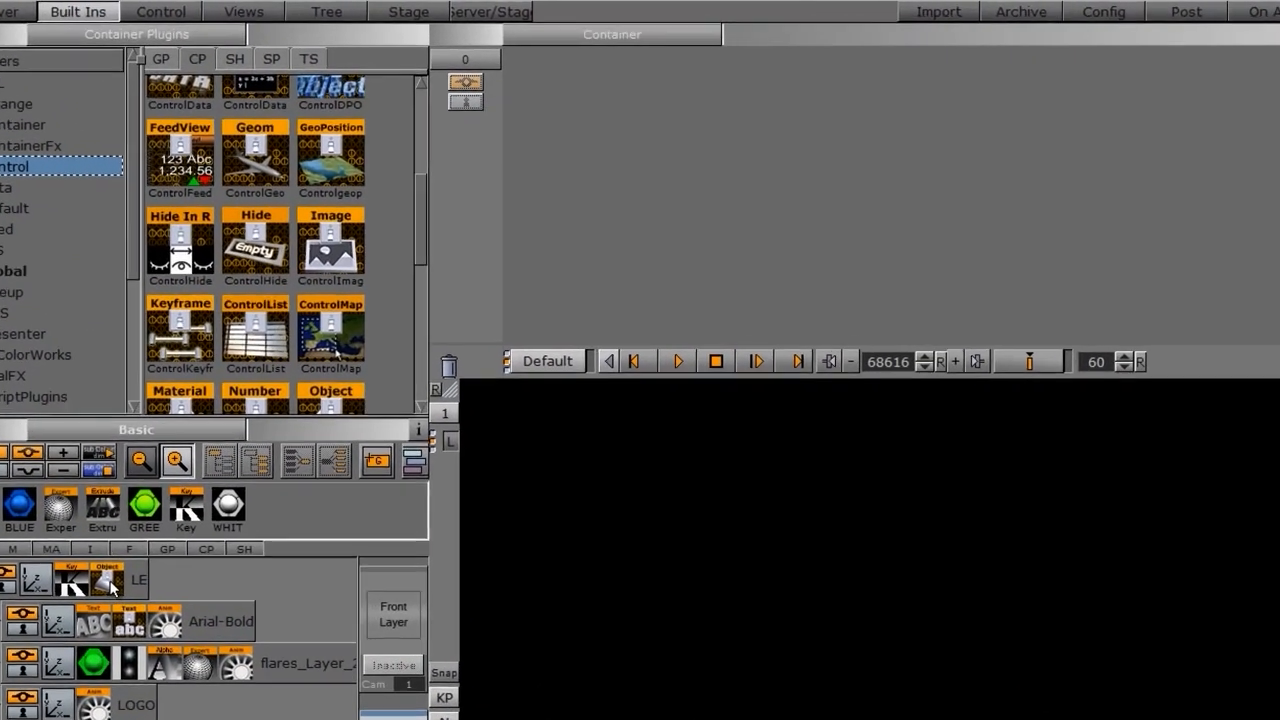
- Try the Front and Back options for Viz Layer in the LE container's ControlObject plugin, and set it back to Middle
{"action": "left_click", "coordinate": [110, 587]}
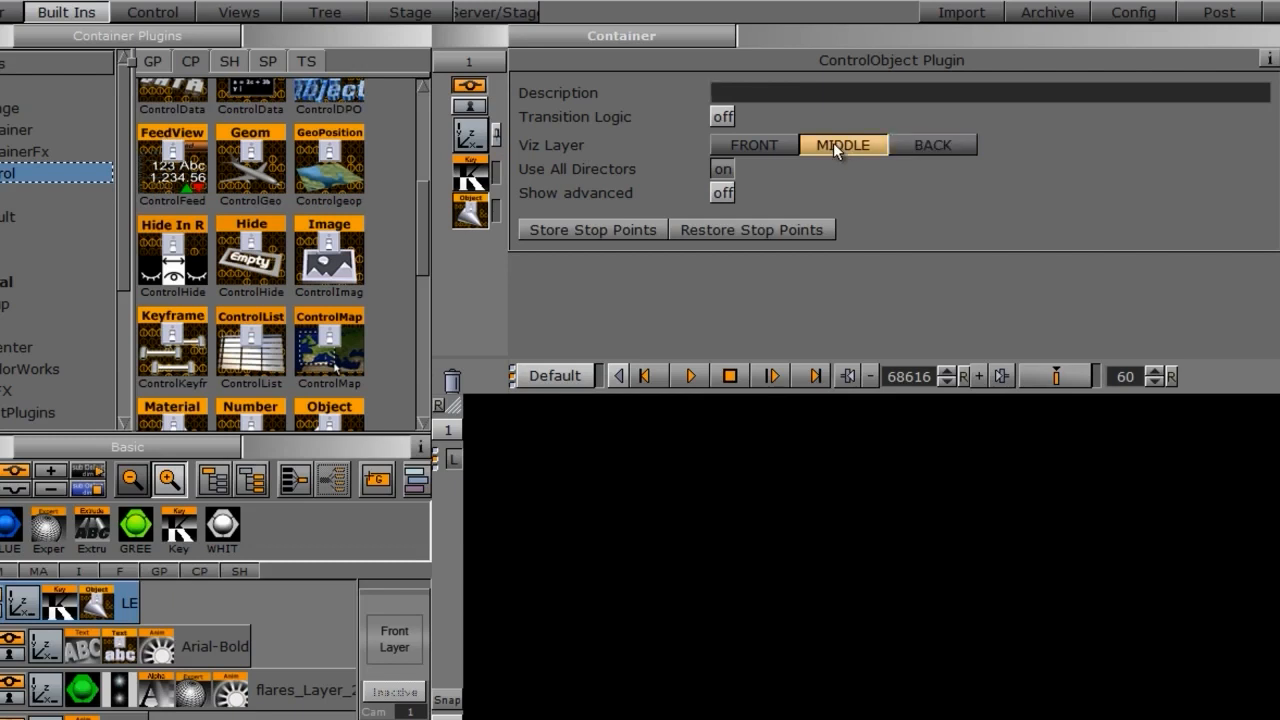
{"action": "left_click", "coordinate": [756, 141]}
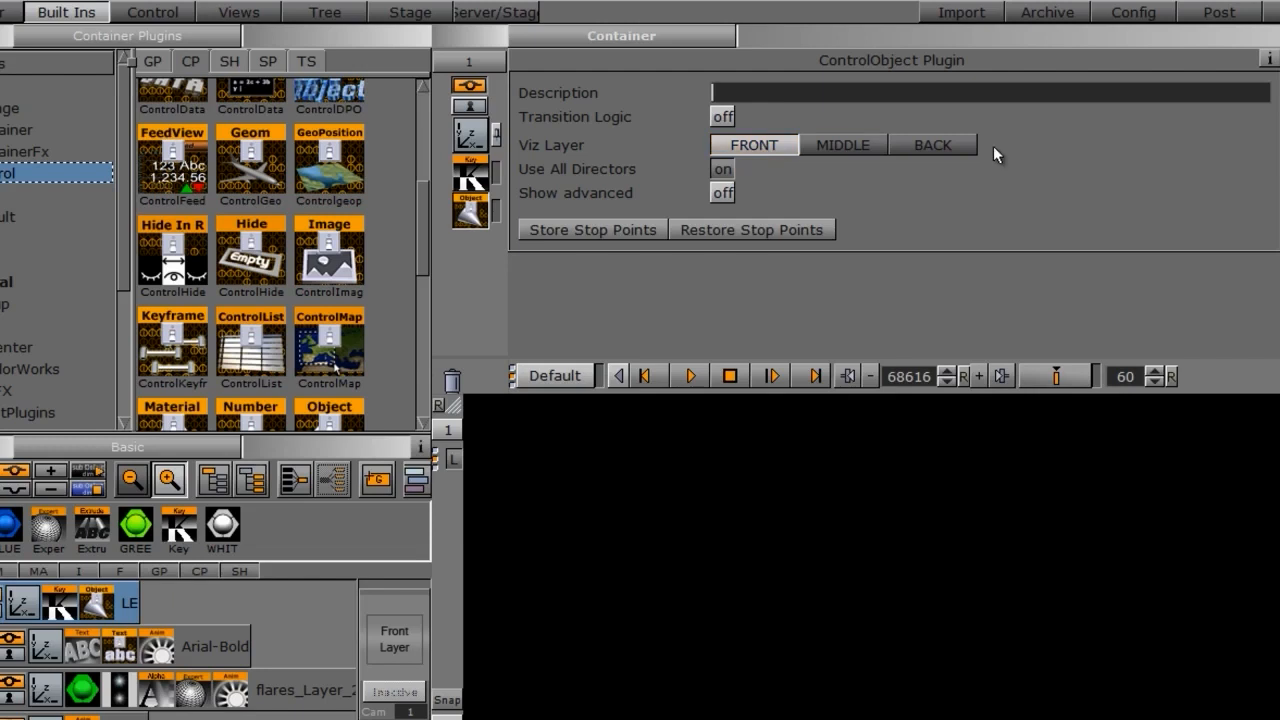
{"action": "left_click", "coordinate": [932, 145]}
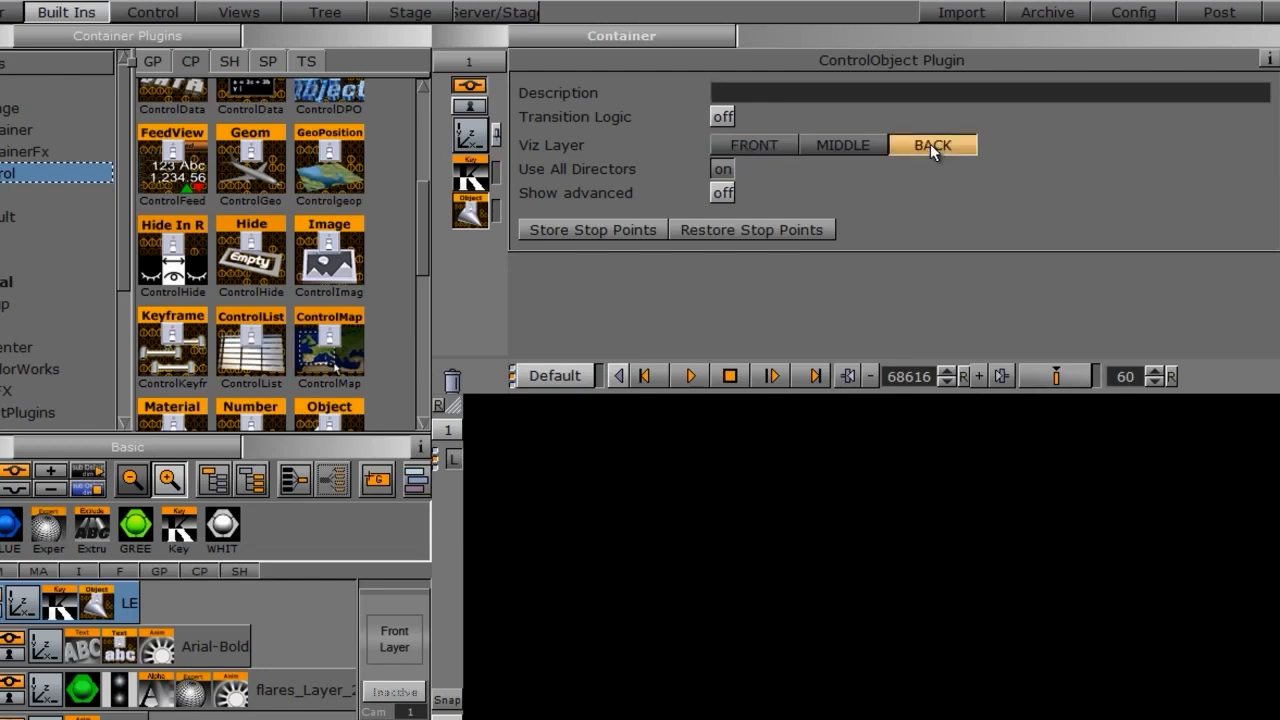
{"action": "left_click", "coordinate": [844, 145]}
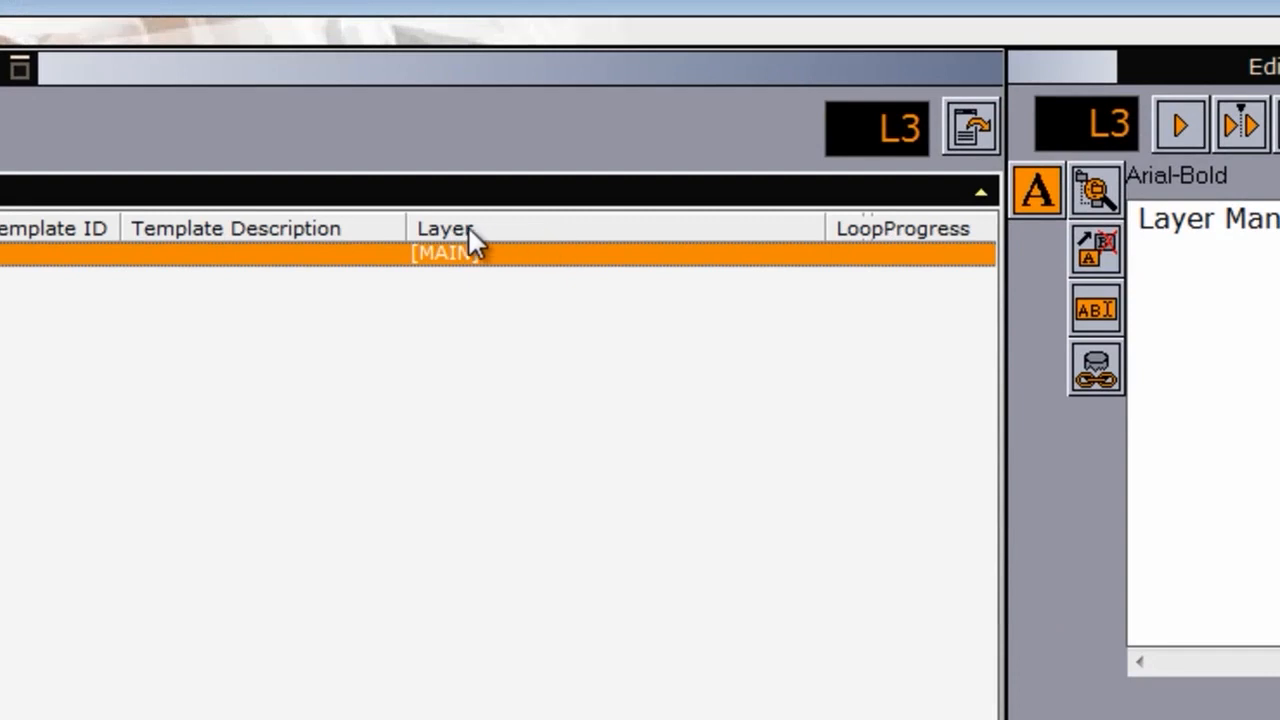
- Switch to Viz Trio and examine the template list's column choices and the options for the L3 template's Layer entry
{"action": "right_click", "coordinate": [573, 243]}
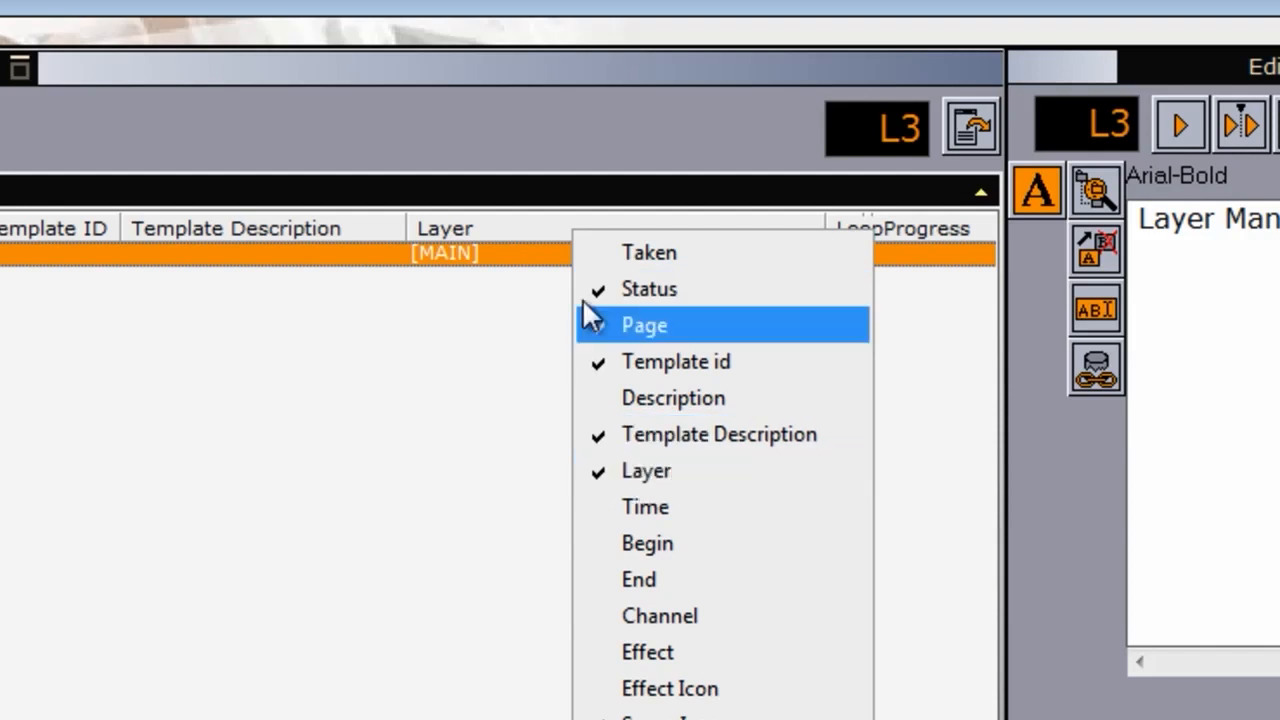
{"action": "left_click", "coordinate": [467, 261]}
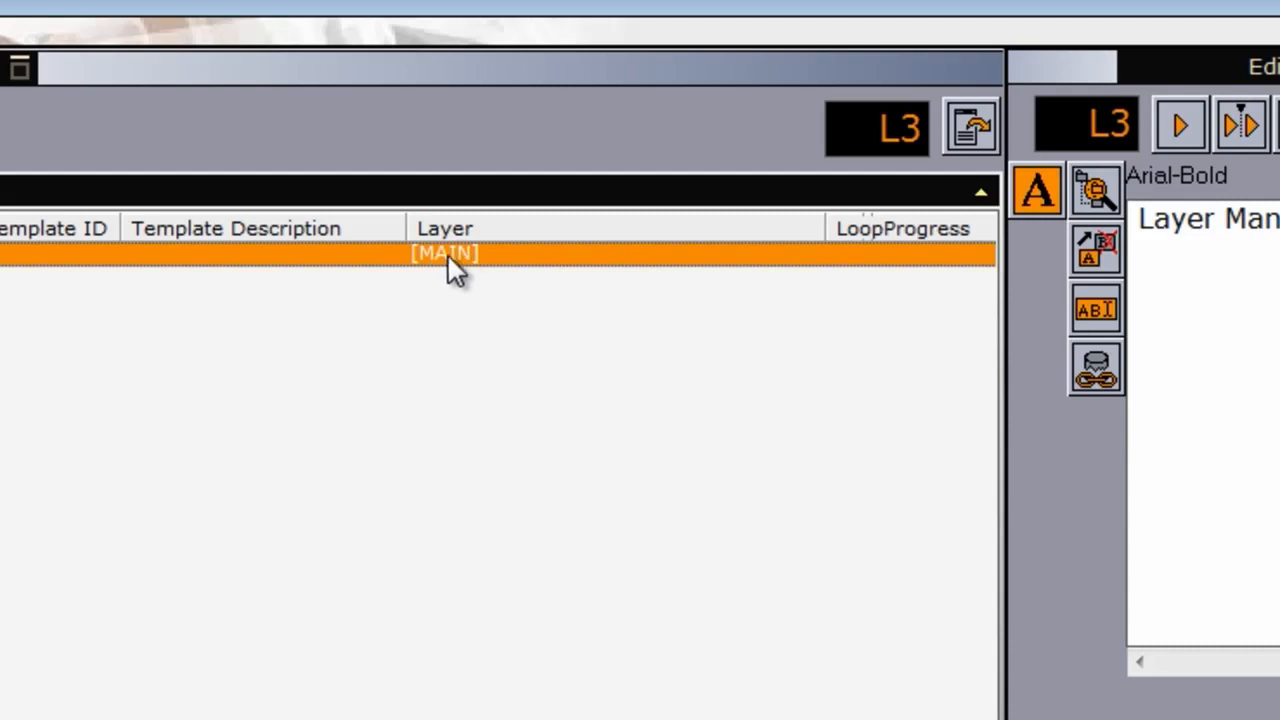
{"action": "right_click", "coordinate": [571, 259]}
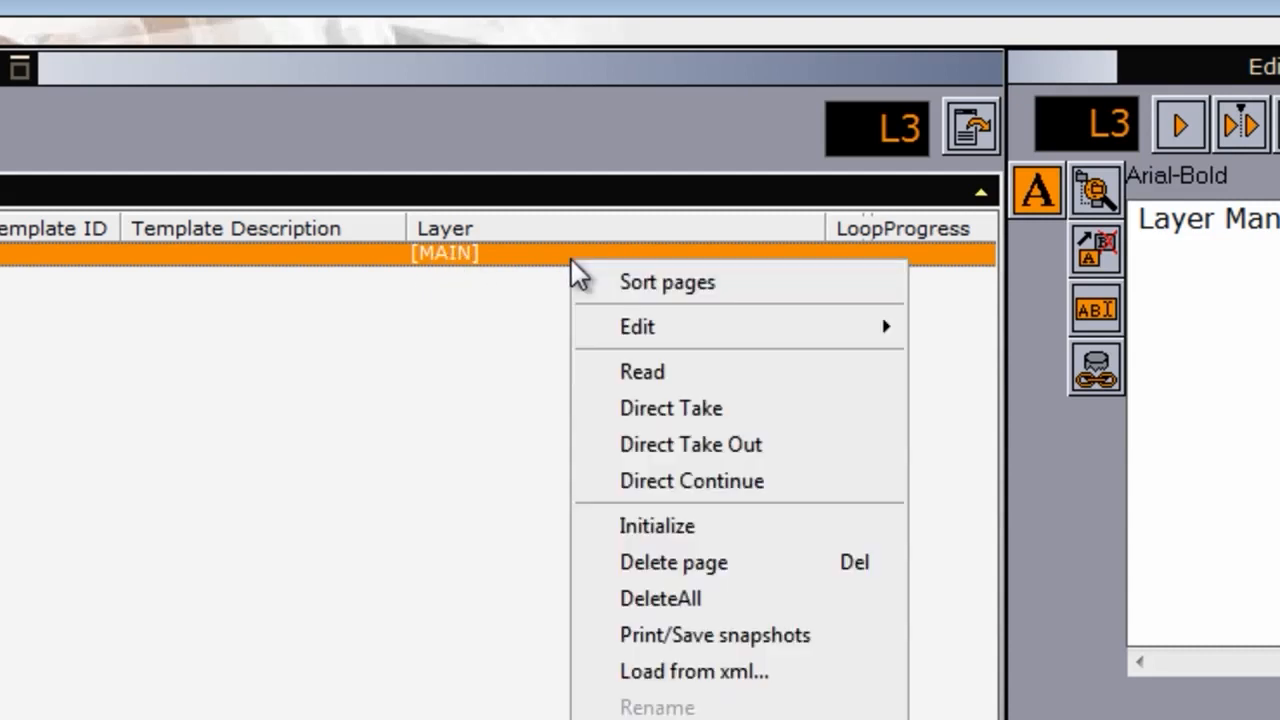
{"action": "left_click", "coordinate": [471, 254]}
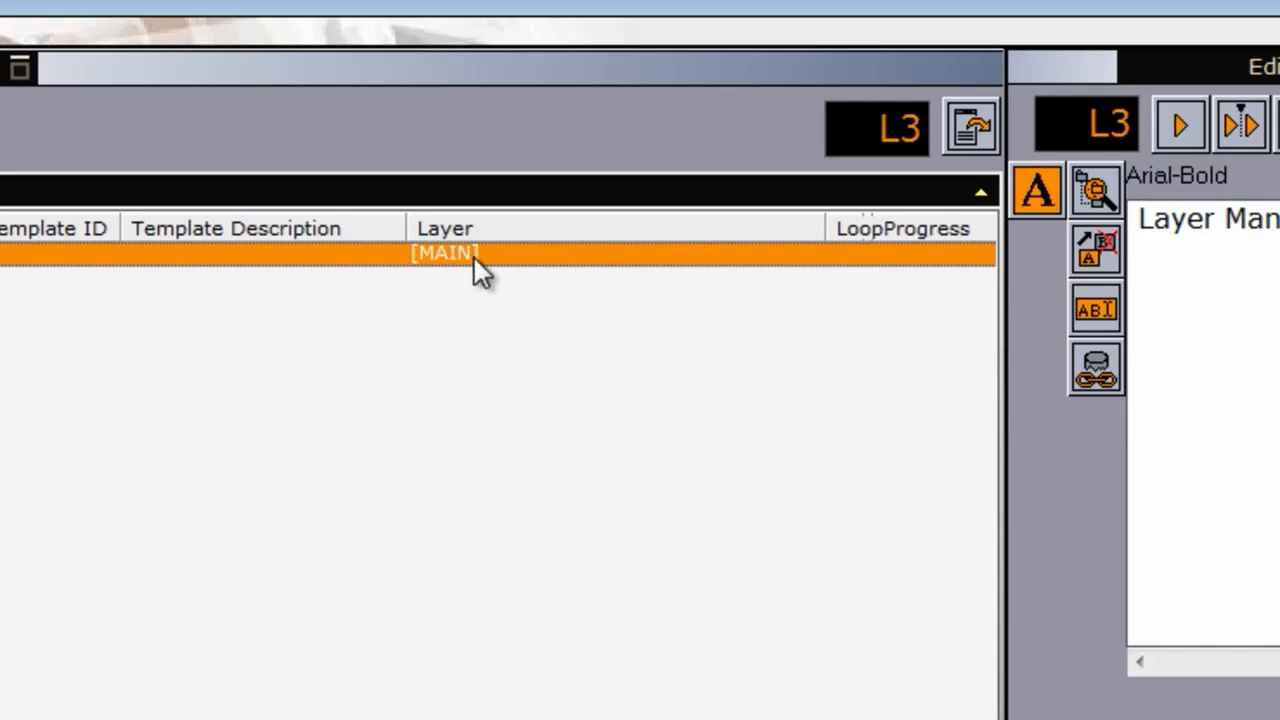